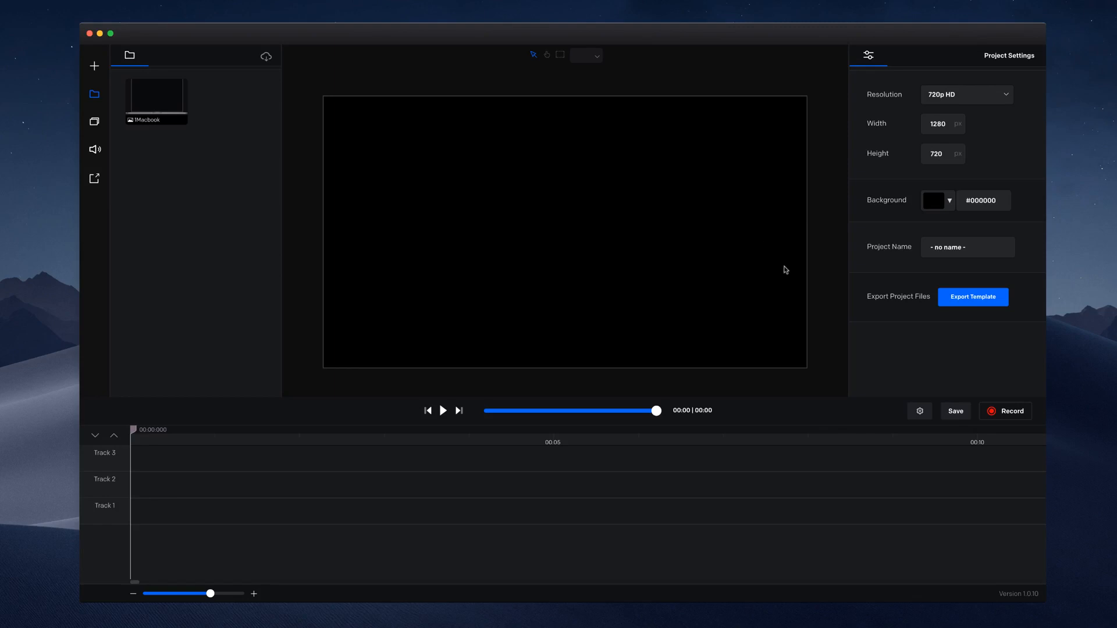
# Step: Set the screen recording to a custom 2840 × 1596 region fitted around the slide
pyautogui.click(1012, 413)
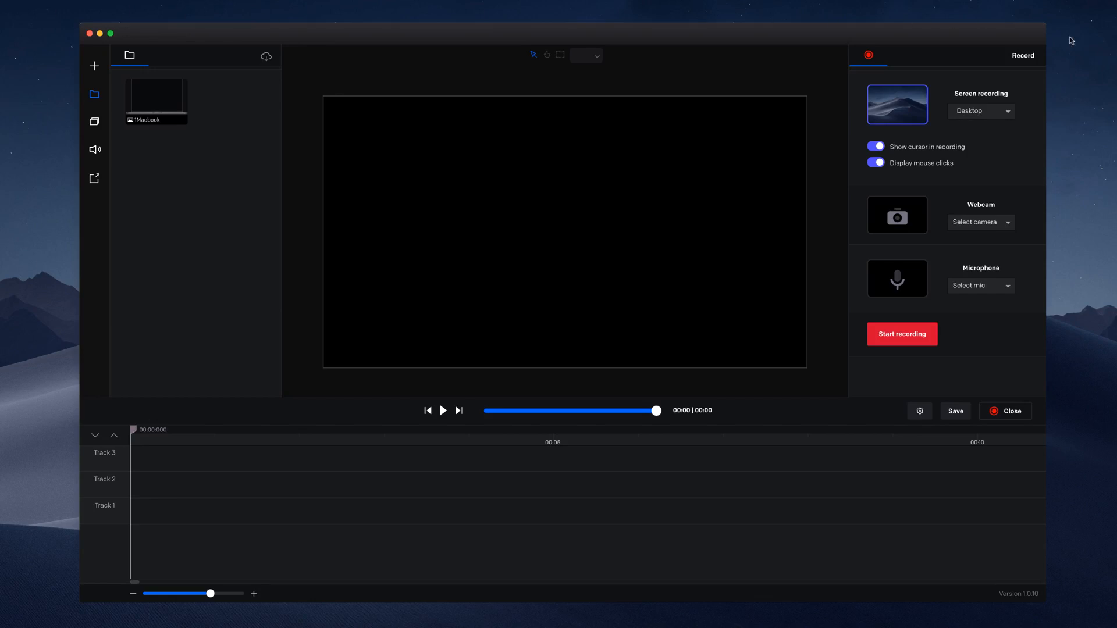
pyautogui.click(1008, 112)
pyautogui.click(983, 116)
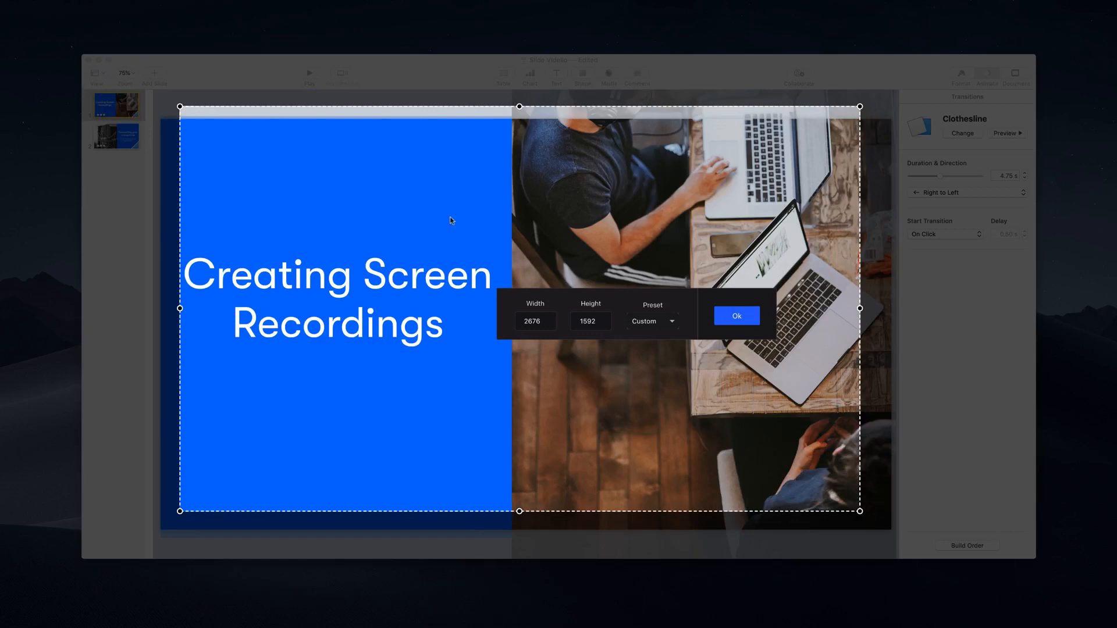
pyautogui.moveTo(373, 142); pyautogui.dragTo(358, 160)
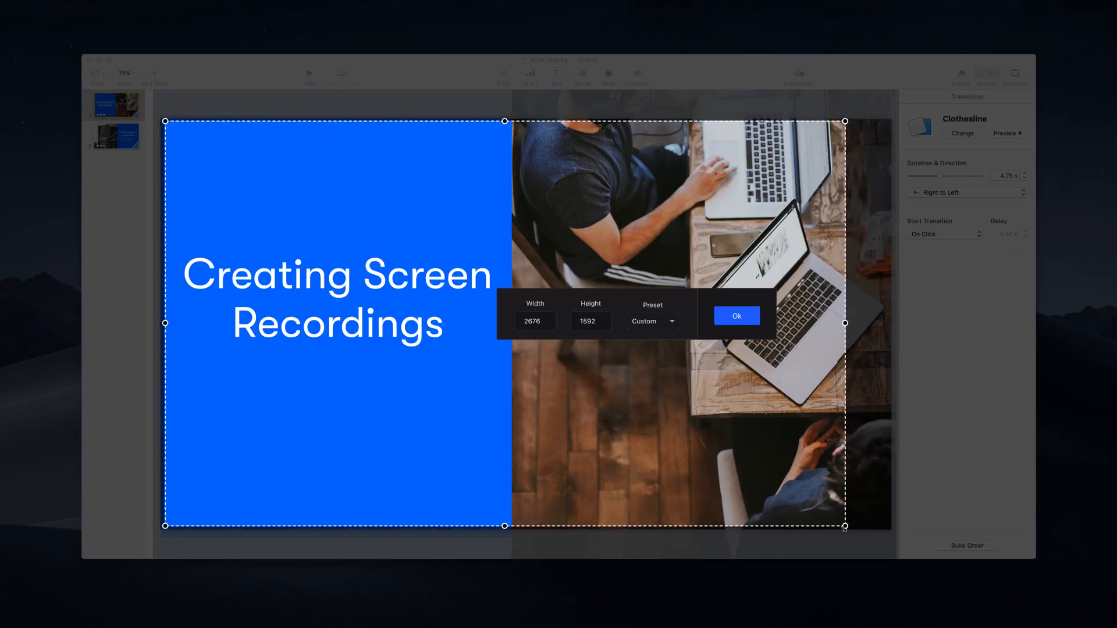
pyautogui.moveTo(849, 528); pyautogui.dragTo(890, 529)
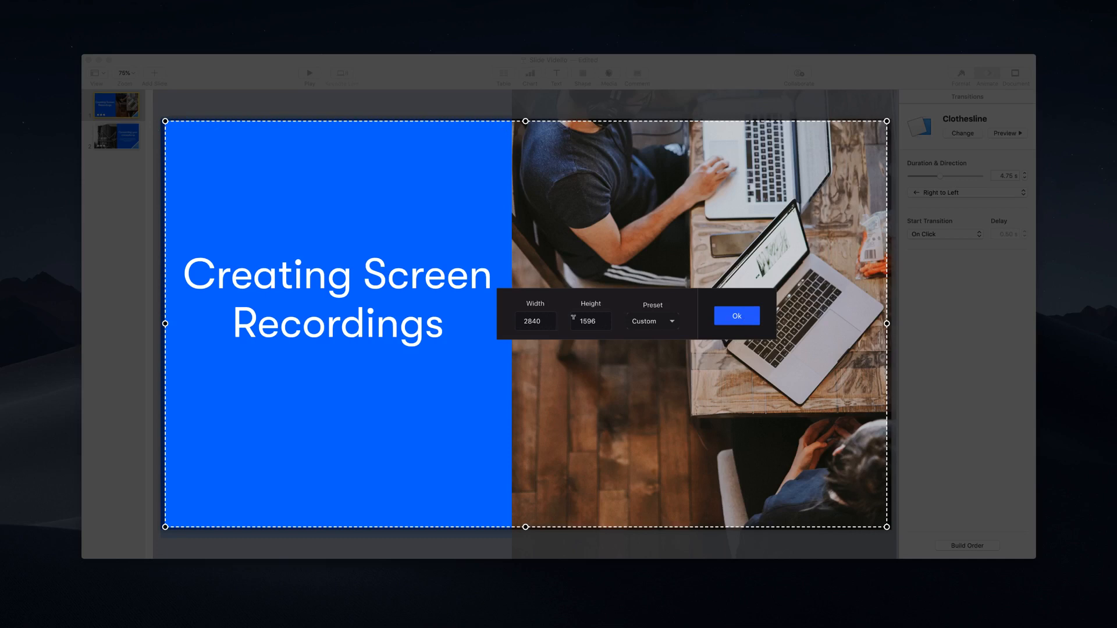
pyautogui.click(749, 320)
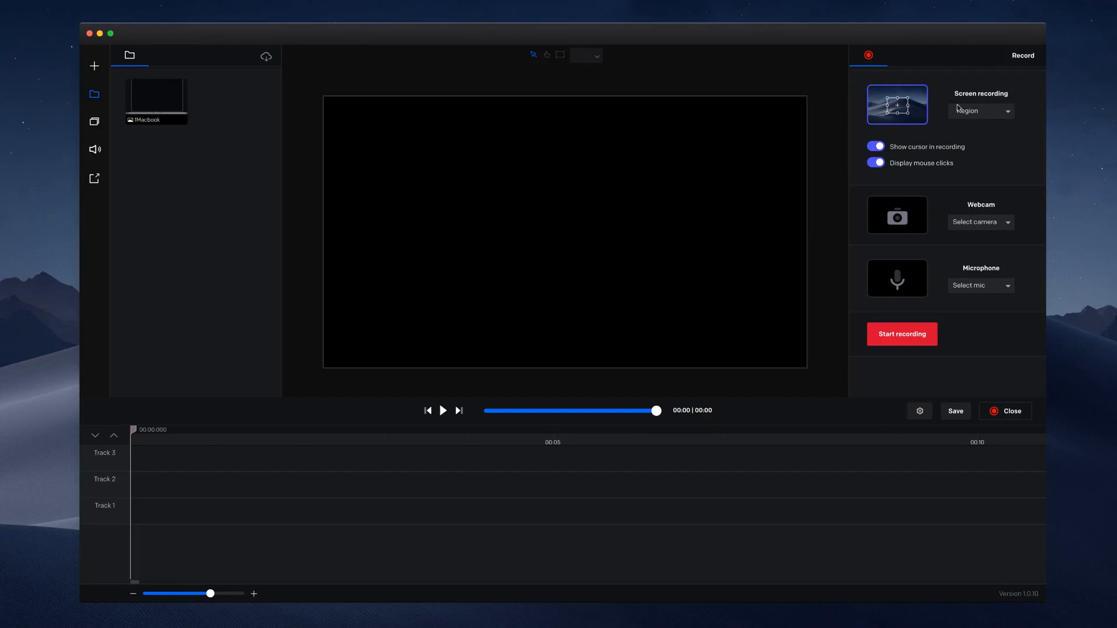
# Step: Choose the Built-in Microphone as the audio source and start recording
pyautogui.click(979, 289)
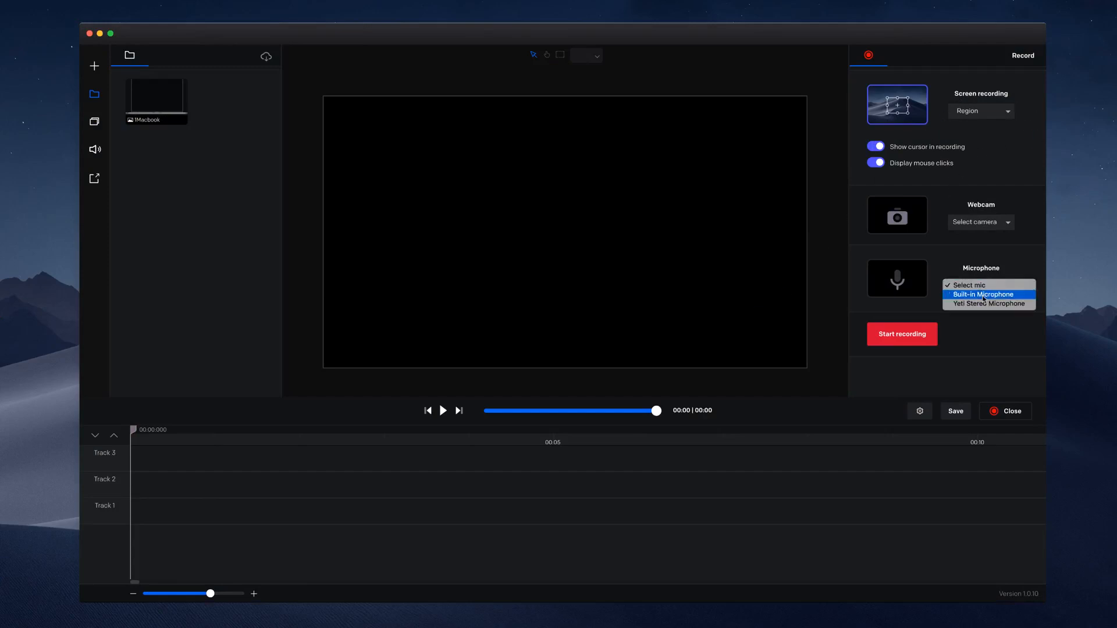
pyautogui.click(983, 295)
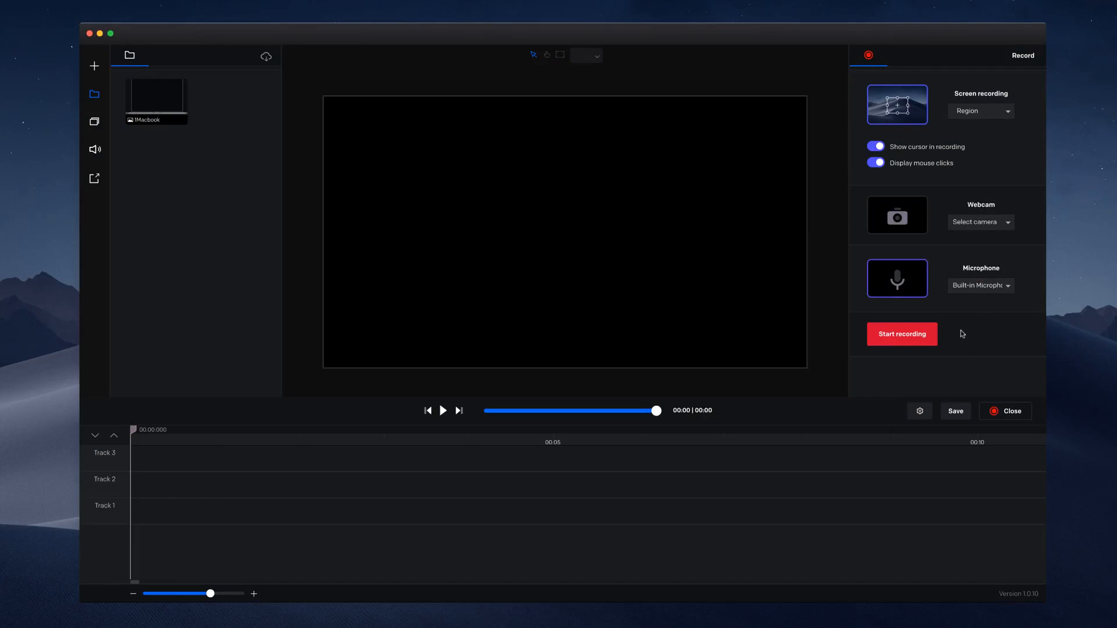
pyautogui.click(917, 335)
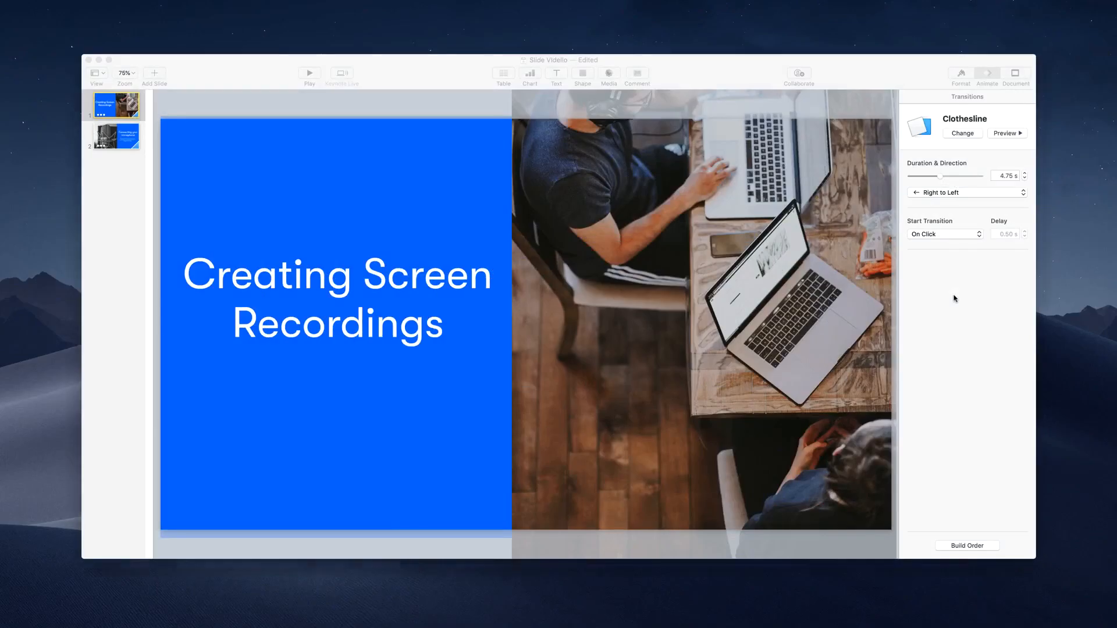
# Step: Preview the first slide's Clothesline transition in the presentation, return to the video editor and stop the recording
pyautogui.click(1017, 135)
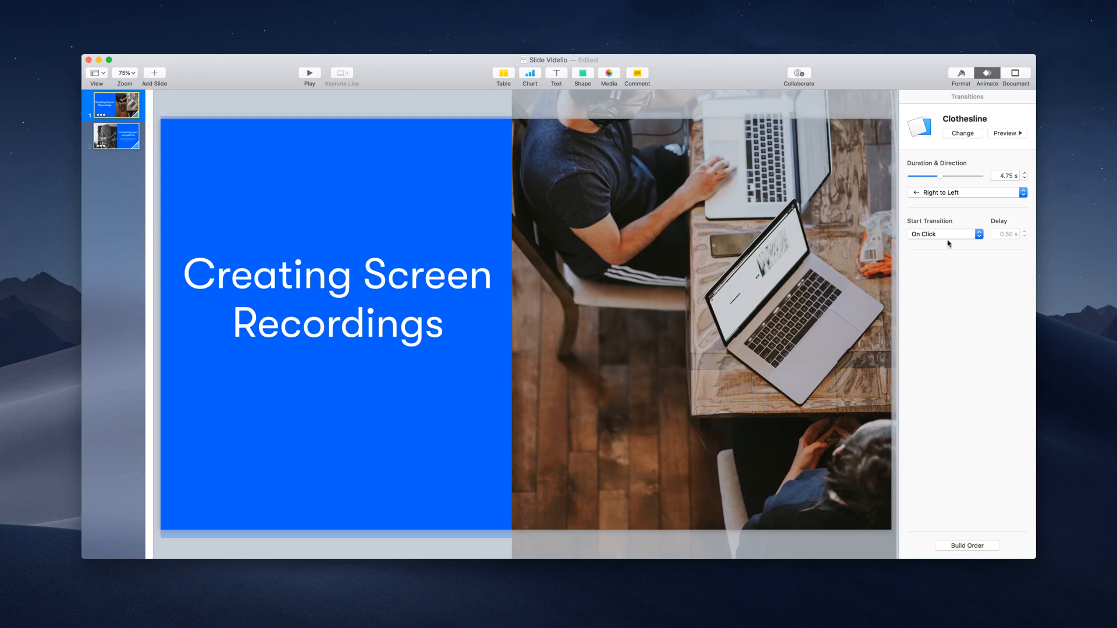
pyautogui.click(790, 626)
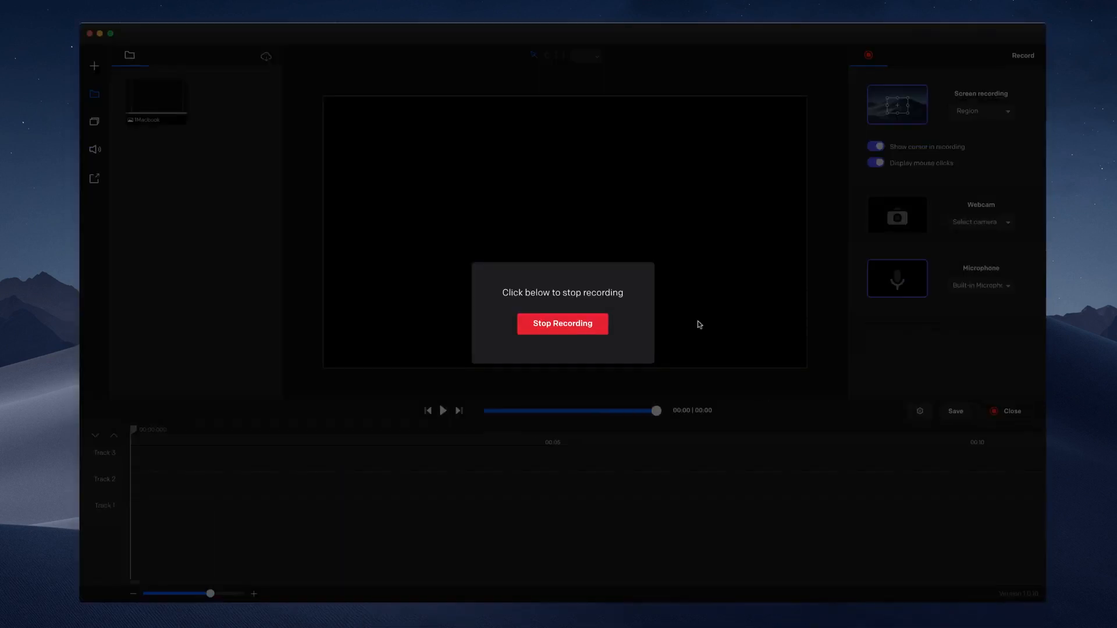
pyautogui.click(591, 327)
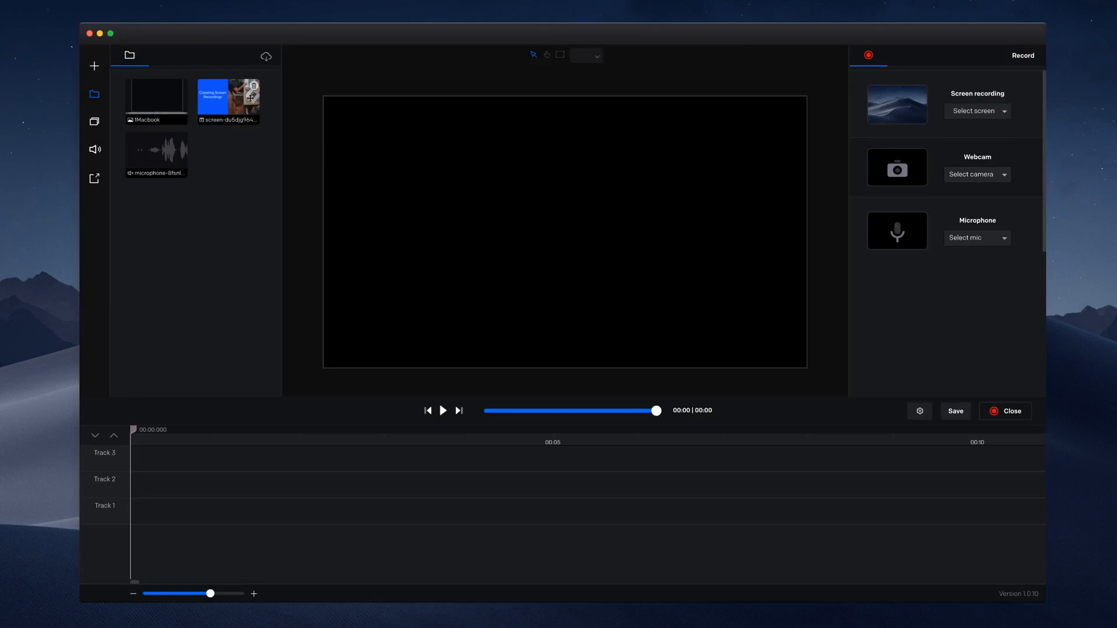
# Step: Place the new screen recording on Track 3 and the microphone audio on Track 2
pyautogui.moveTo(241, 106); pyautogui.dragTo(180, 469)
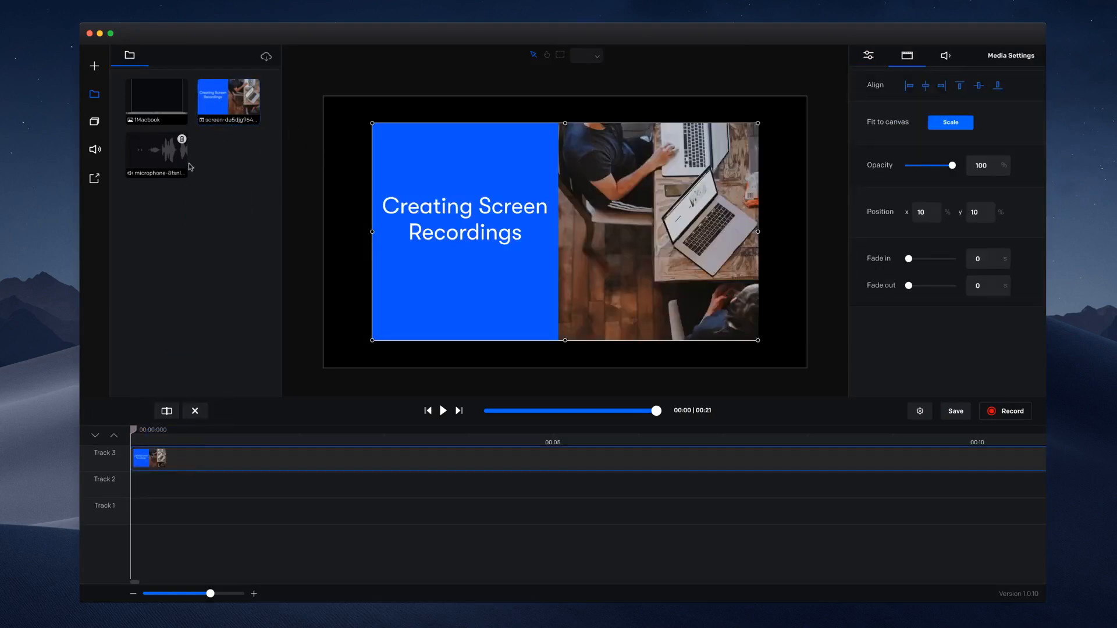
pyautogui.moveTo(161, 166); pyautogui.dragTo(152, 494)
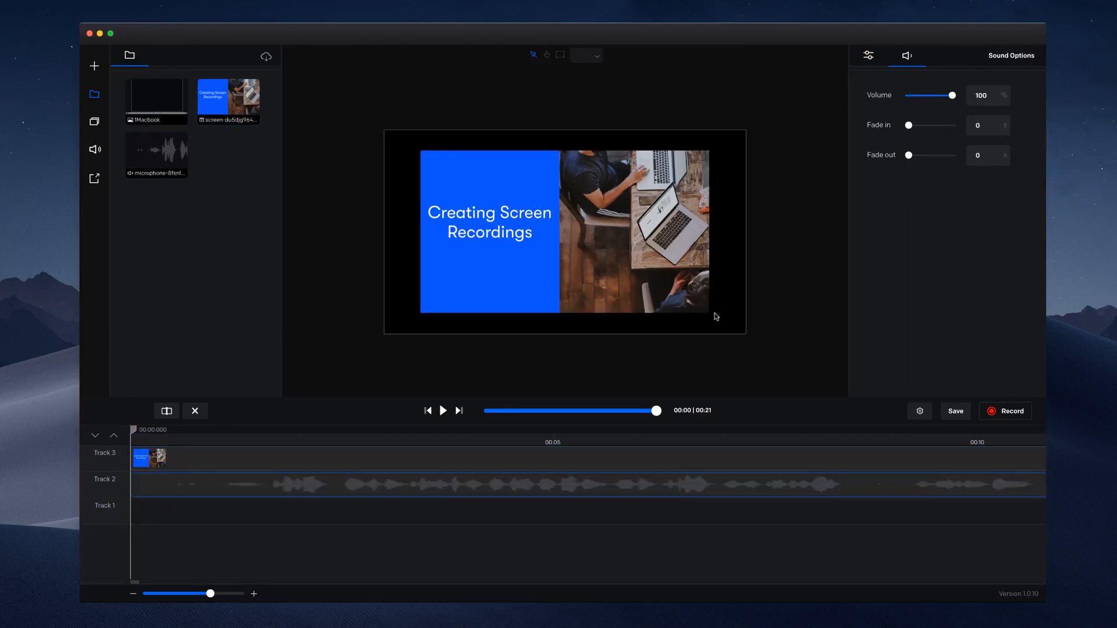
# Step: Trim the silent opening, about 1.6 seconds, off both the microphone audio and the screen recording
pyautogui.click(442, 411)
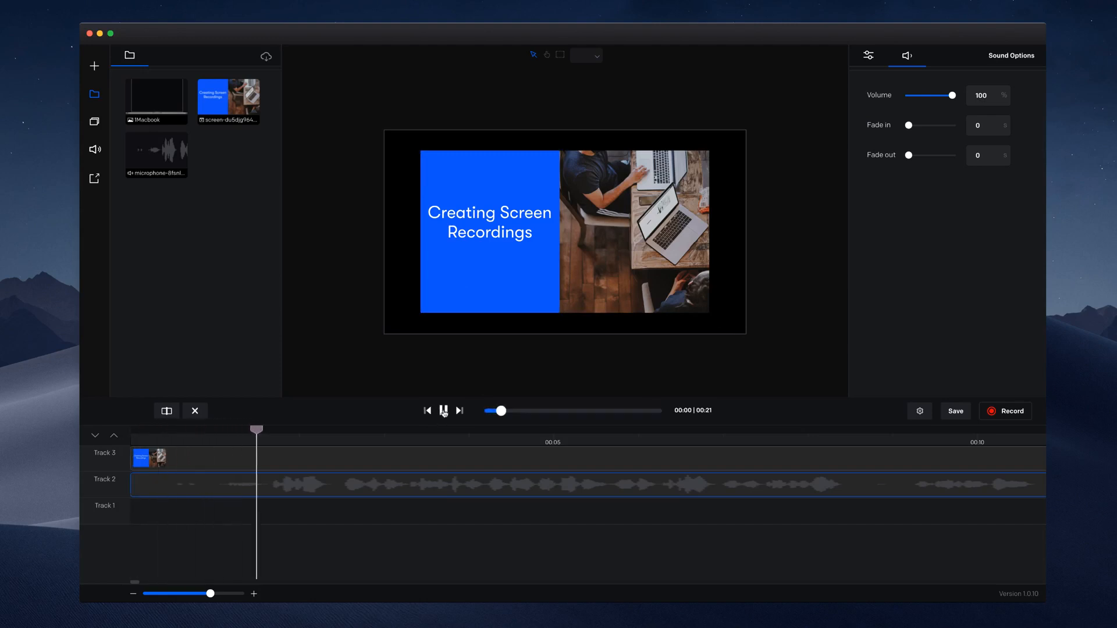
pyautogui.click(444, 411)
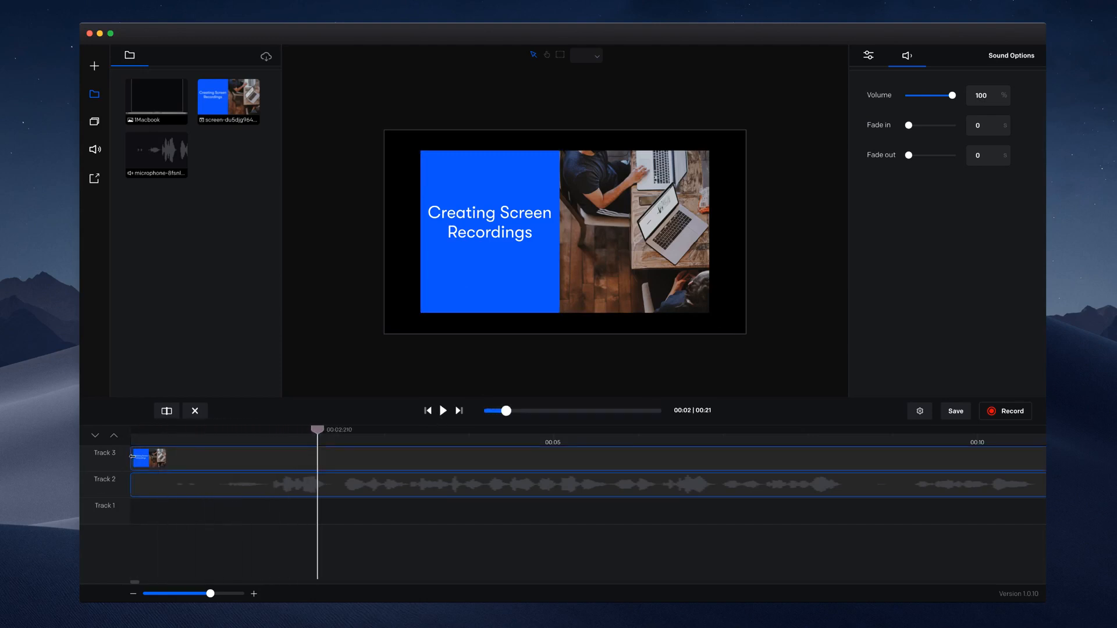
pyautogui.click(264, 442)
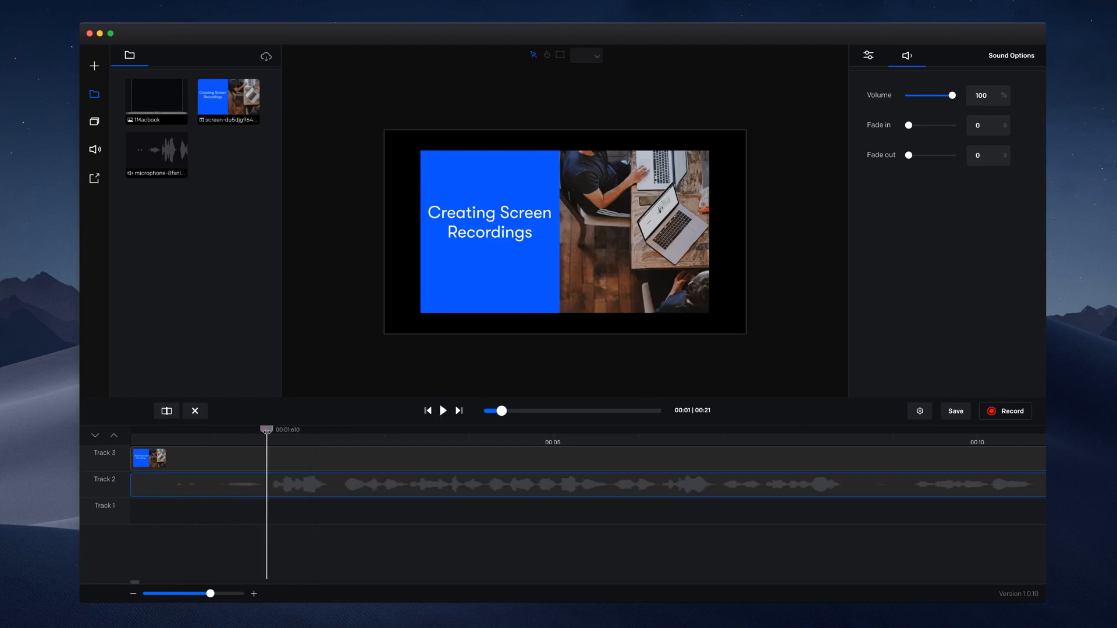
pyautogui.moveTo(133, 487); pyautogui.dragTo(261, 486)
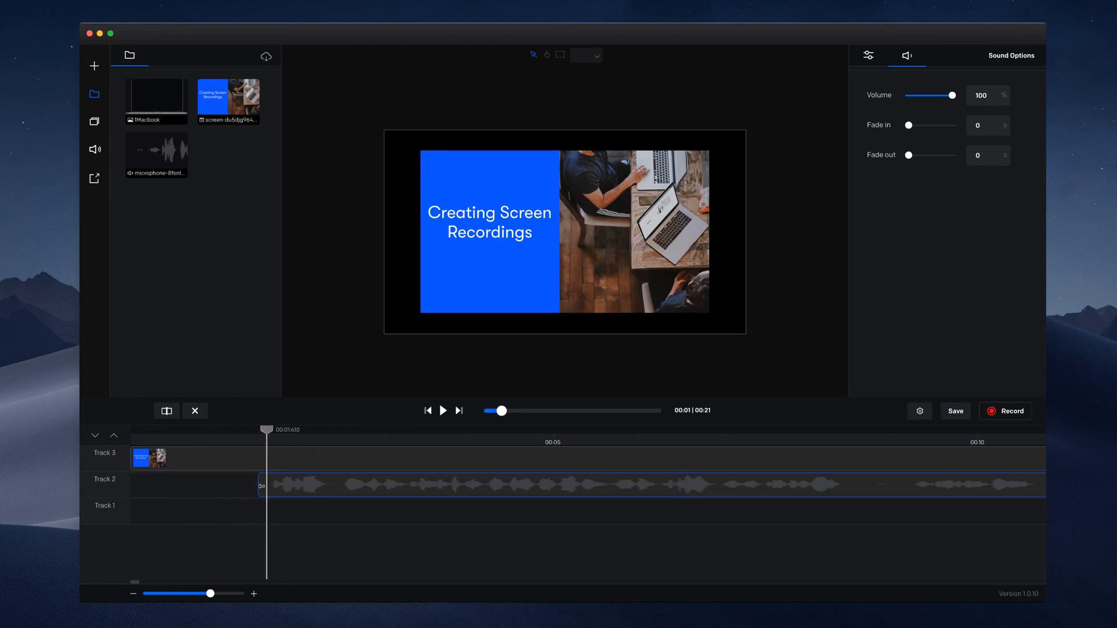
pyautogui.moveTo(138, 461); pyautogui.dragTo(263, 458)
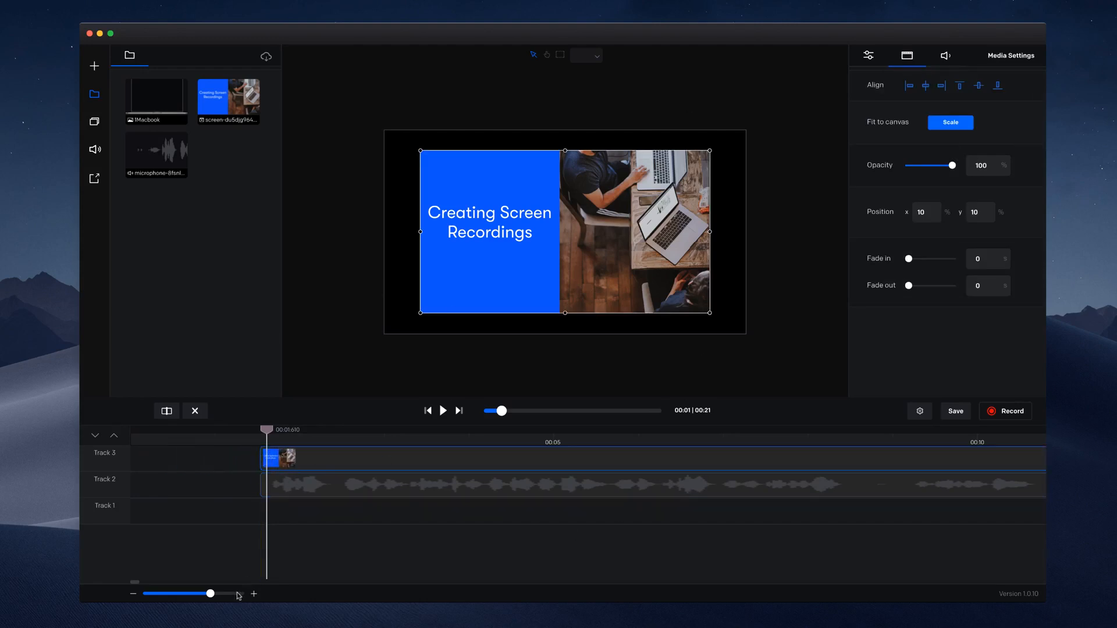
pyautogui.moveTo(210, 593); pyautogui.dragTo(166, 594)
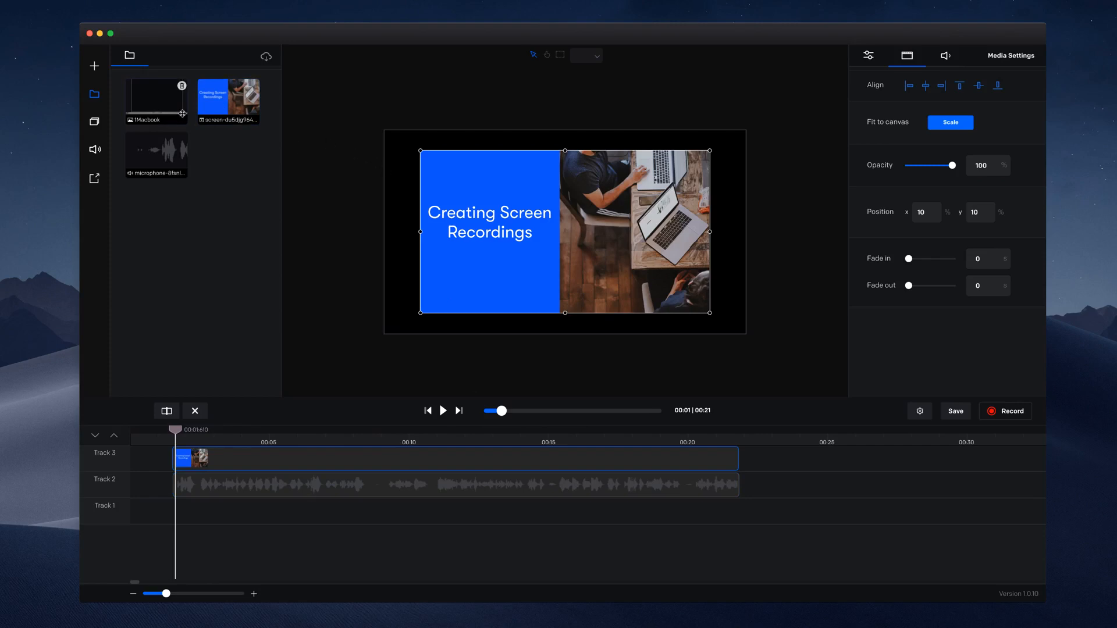
# Step: Add the orange canyon background image to Track 1 and shift all clips to the start of the timeline
pyautogui.click(97, 121)
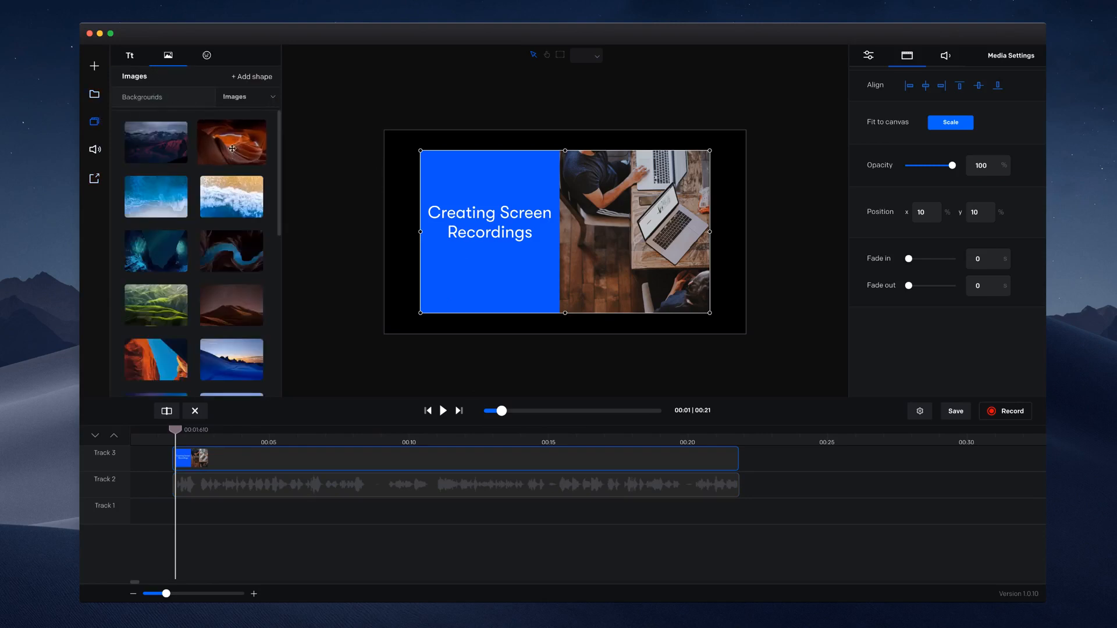
pyautogui.moveTo(233, 149); pyautogui.dragTo(225, 520)
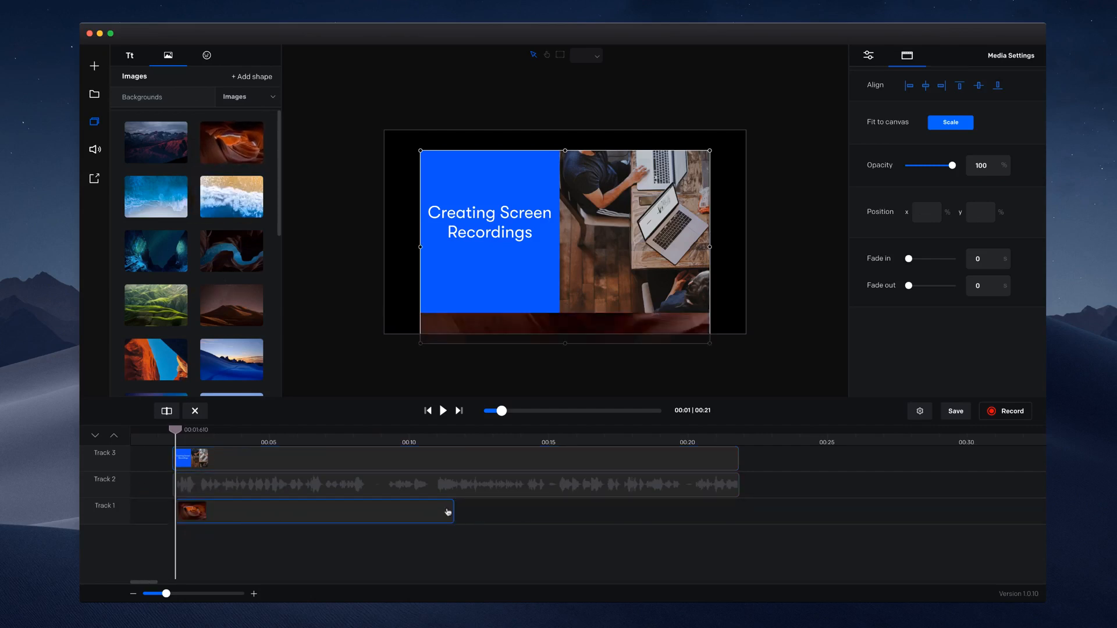
pyautogui.moveTo(399, 517); pyautogui.dragTo(262, 457)
# Step: Scale the canyon background to the canvas and enlarge it past the canvas edges
pyautogui.click(691, 324)
pyautogui.click(955, 124)
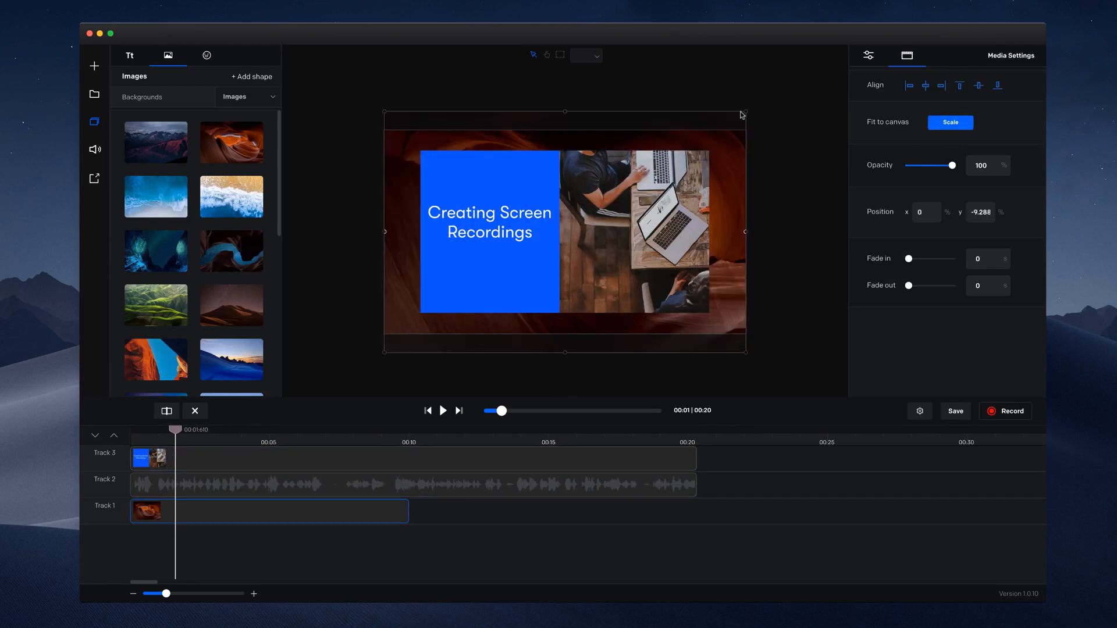
pyautogui.moveTo(744, 117)
pyautogui.mouseDown()
pyautogui.moveTo(811, 78)
pyautogui.moveTo(744, 129)
pyautogui.mouseUp()
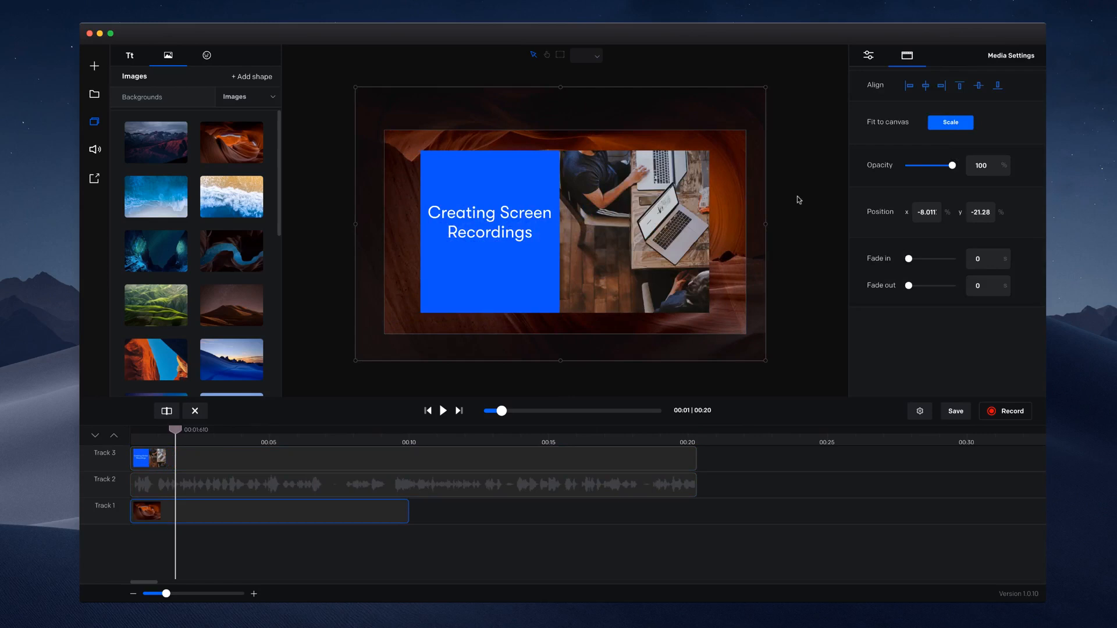
pyautogui.click(486, 269)
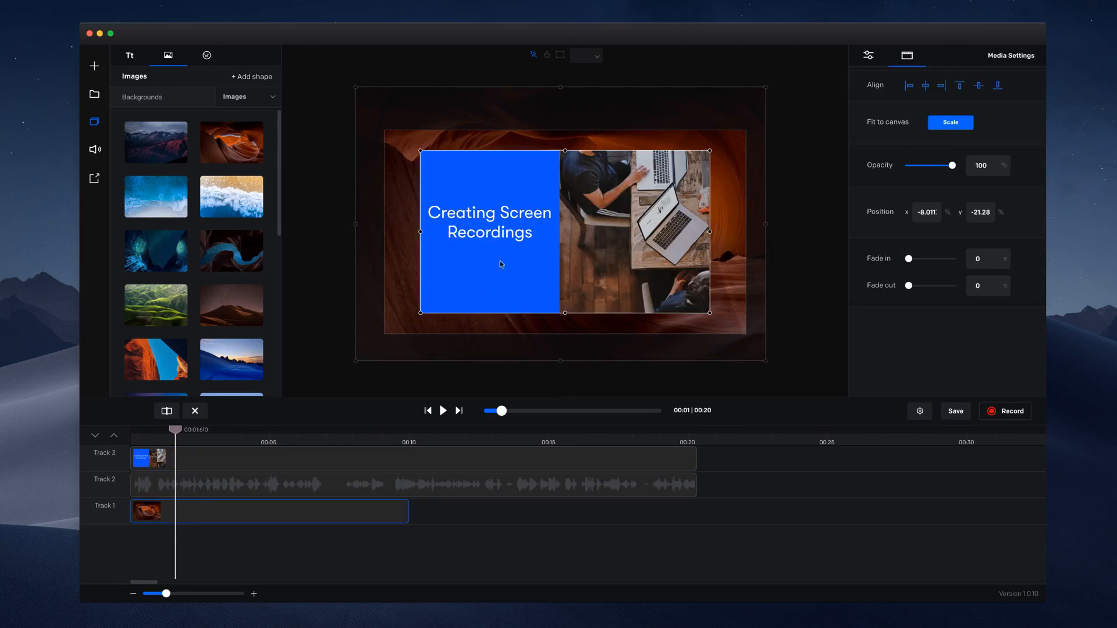
# Step: Add a track below the others, move the canyon background to it and extend it to the recording's end
pyautogui.click(94, 94)
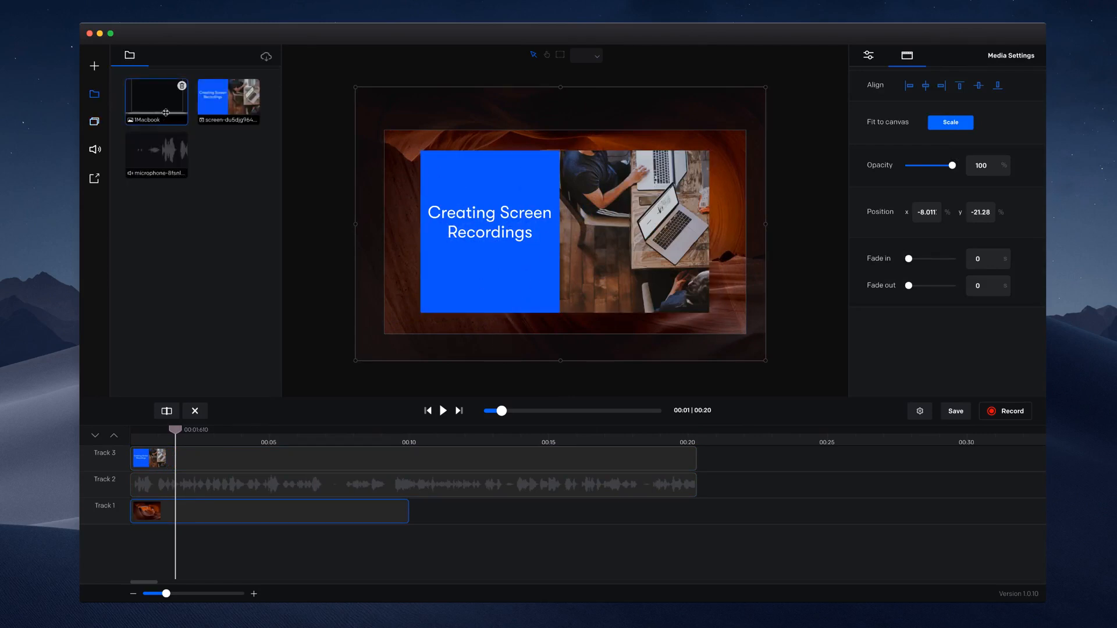
pyautogui.click(97, 436)
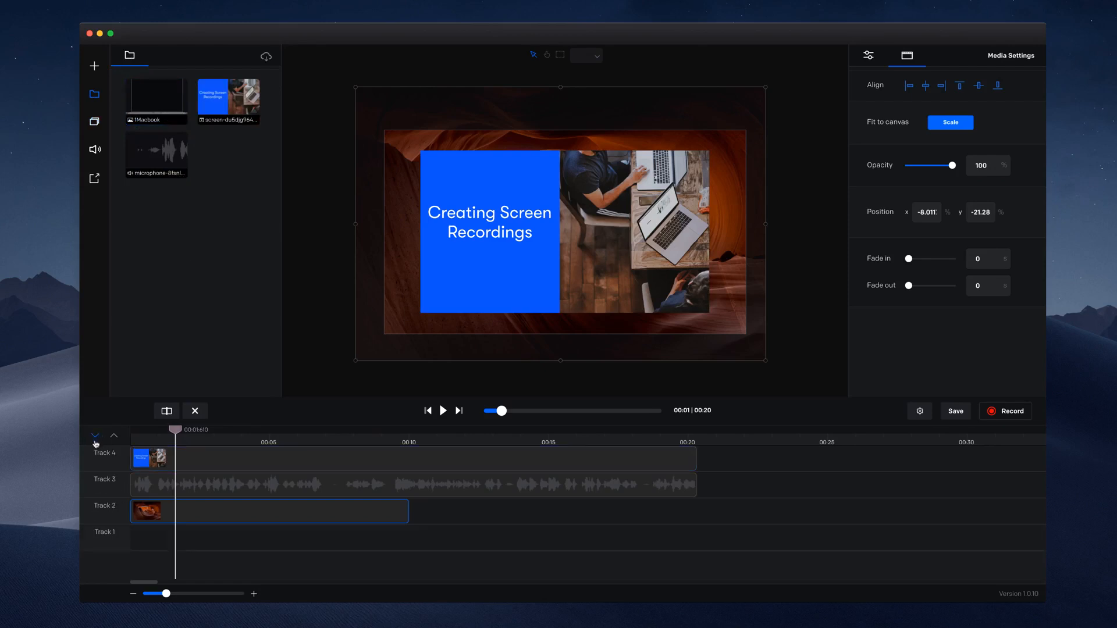
pyautogui.moveTo(227, 515); pyautogui.dragTo(235, 536)
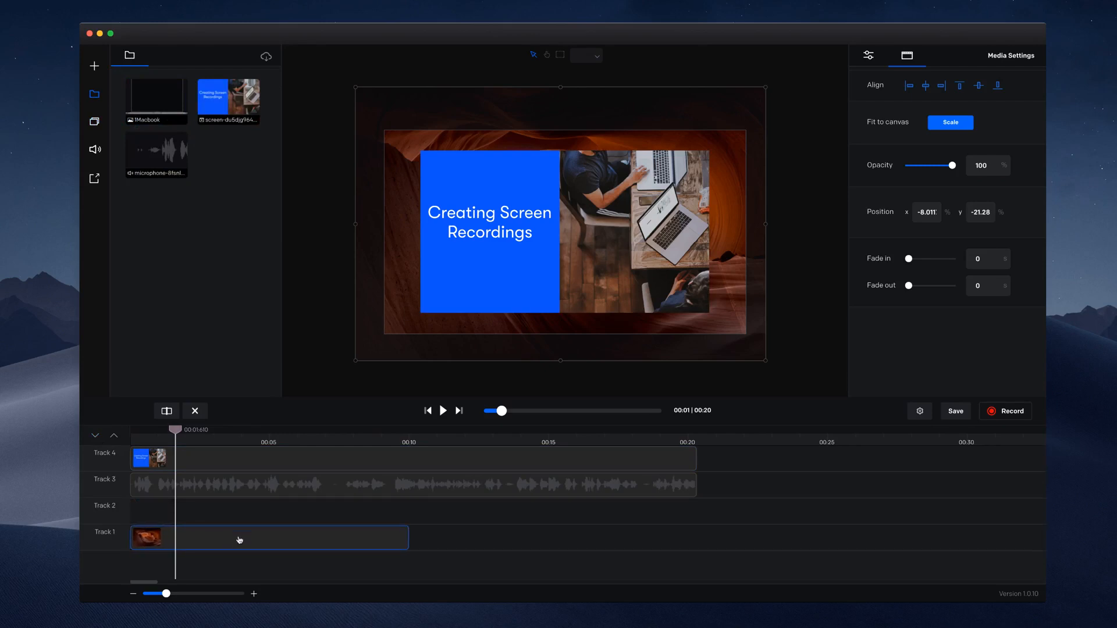
pyautogui.moveTo(408, 536); pyautogui.dragTo(696, 529)
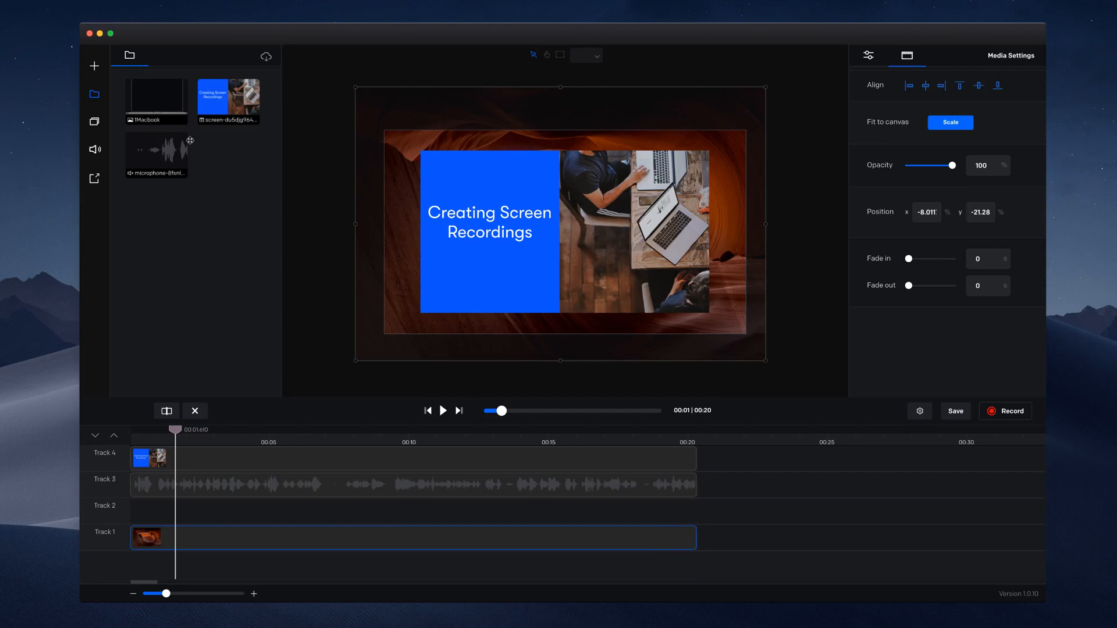
# Step: Place the 1Macbook image at the start of Track 2 and extend it to the recording's end
pyautogui.moveTo(156, 102); pyautogui.dragTo(186, 512)
pyautogui.moveTo(259, 515); pyautogui.dragTo(230, 514)
pyautogui.moveTo(406, 510); pyautogui.dragTo(695, 511)
# Step: Enlarge the laptop image, hide Track 4 and center the laptop horizontally on the canvas
pyautogui.moveTo(711, 321); pyautogui.dragTo(723, 359)
pyautogui.moveTo(115, 467)
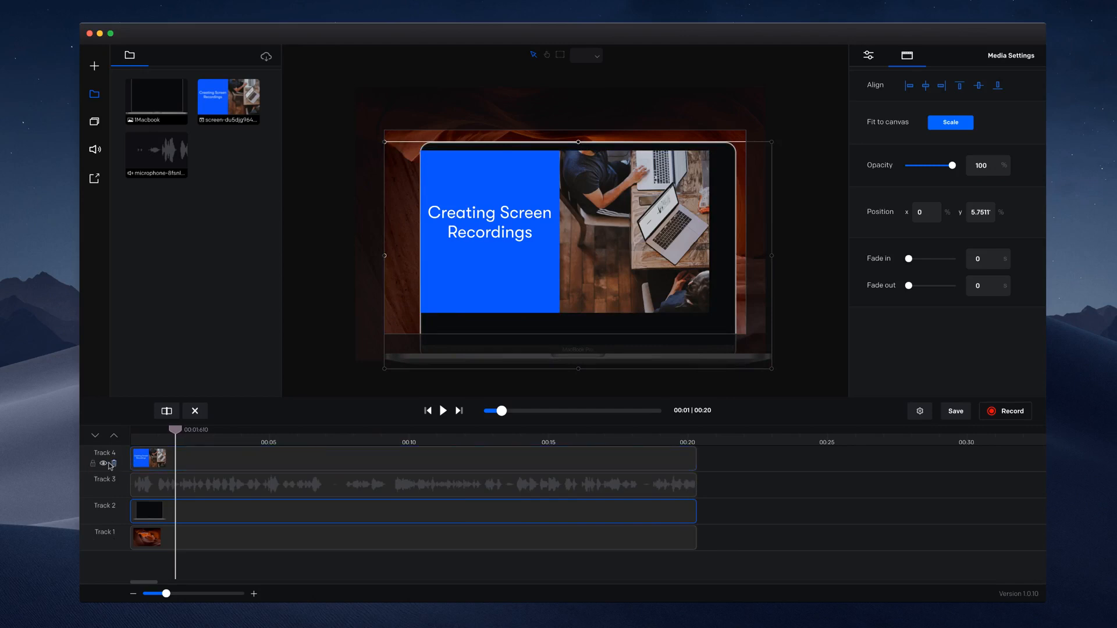
pyautogui.click(108, 463)
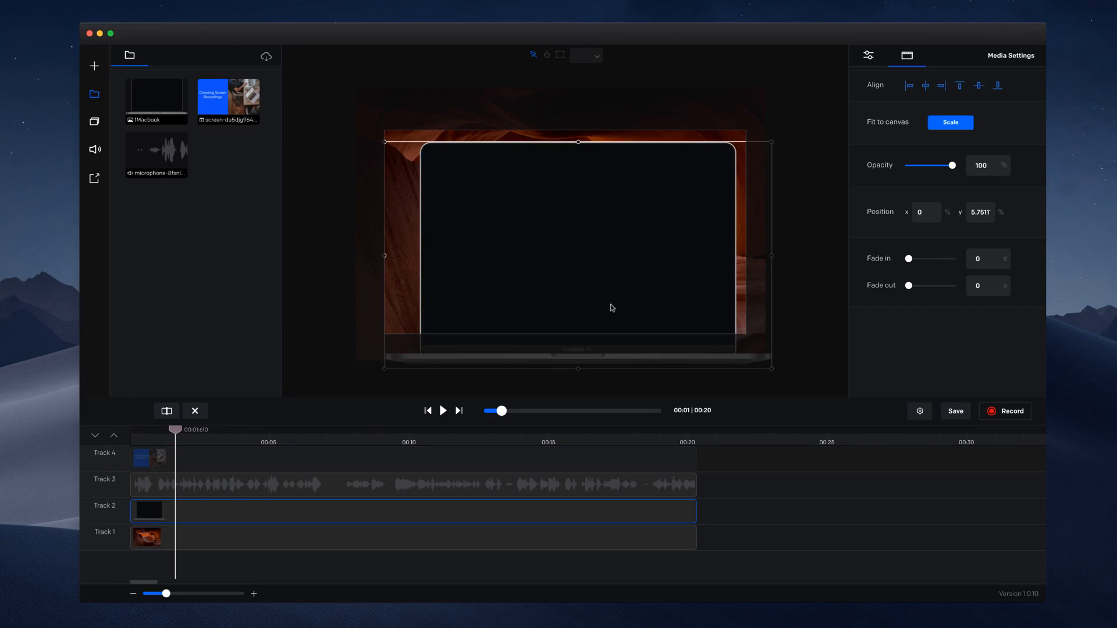
pyautogui.moveTo(605, 315); pyautogui.dragTo(599, 289)
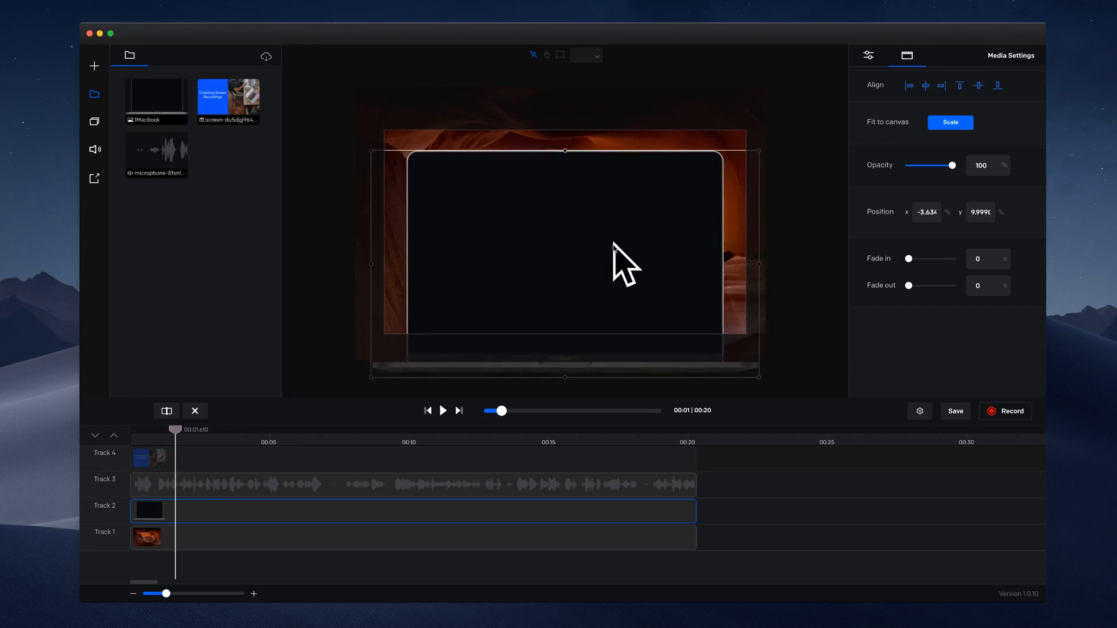
pyautogui.scroll(3, 614, 248)
pyautogui.scroll(-2, 614, 247)
pyautogui.moveTo(615, 248)
pyautogui.mouseDown()
pyautogui.moveTo(683, 244)
pyautogui.moveTo(674, 256)
pyautogui.moveTo(598, 254)
pyautogui.moveTo(613, 249)
pyautogui.mouseUp()
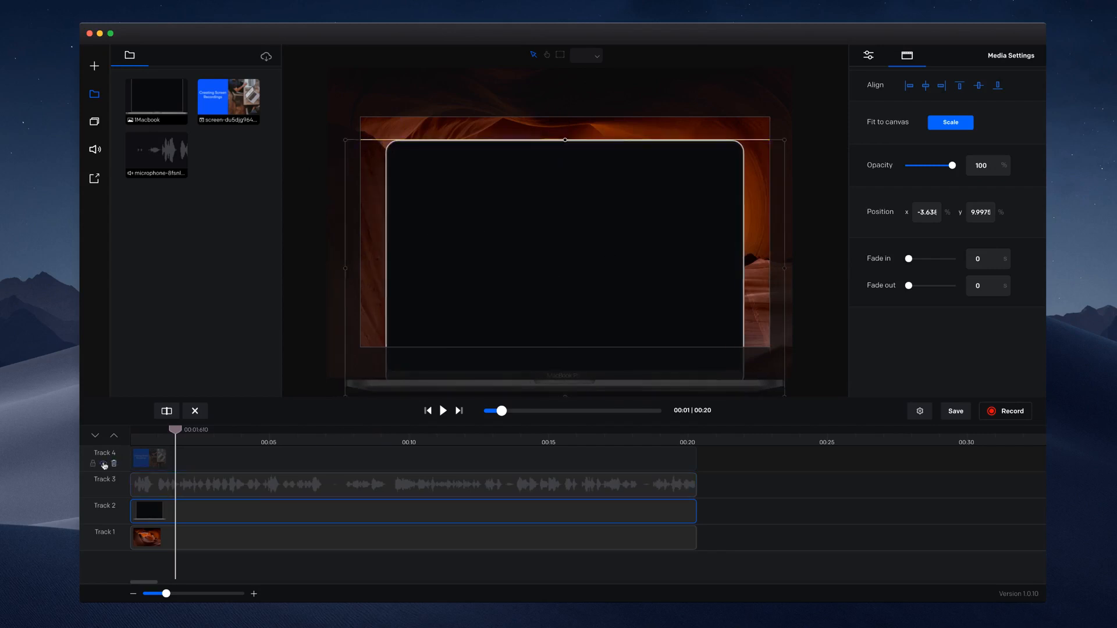
# Step: Show Track 4 again, then move and enlarge the screen recording to fill the laptop's display
pyautogui.click(104, 465)
pyautogui.moveTo(646, 179); pyautogui.dragTo(640, 201)
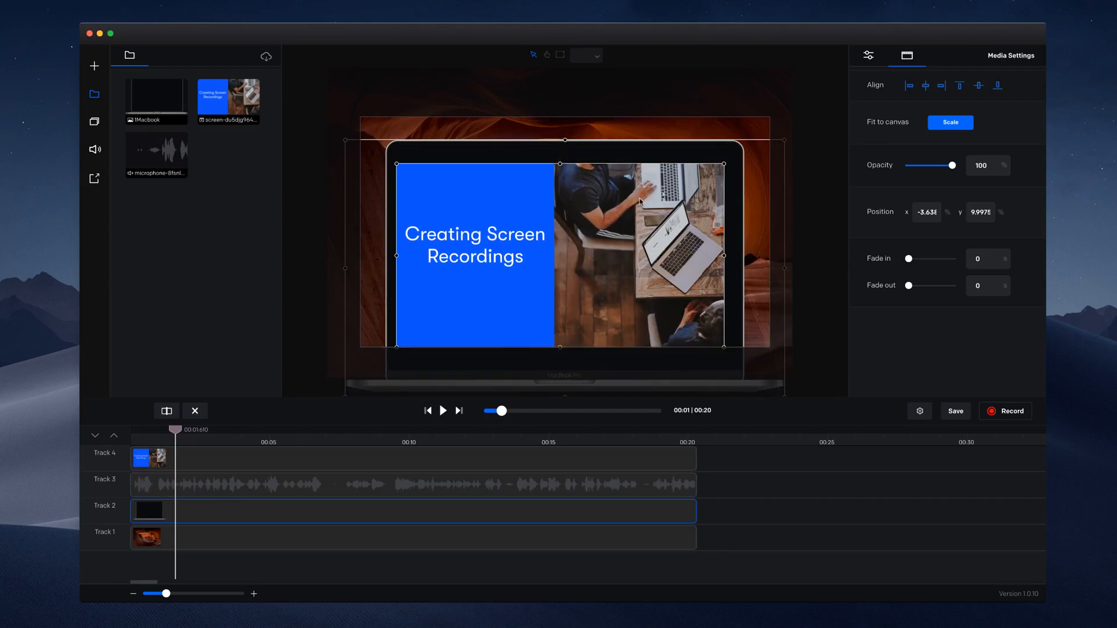
pyautogui.click(722, 168)
pyautogui.moveTo(725, 163); pyautogui.dragTo(734, 157)
# Step: Resize and reposition the laptop image so its bezel evenly frames the screen recording
pyautogui.click(779, 146)
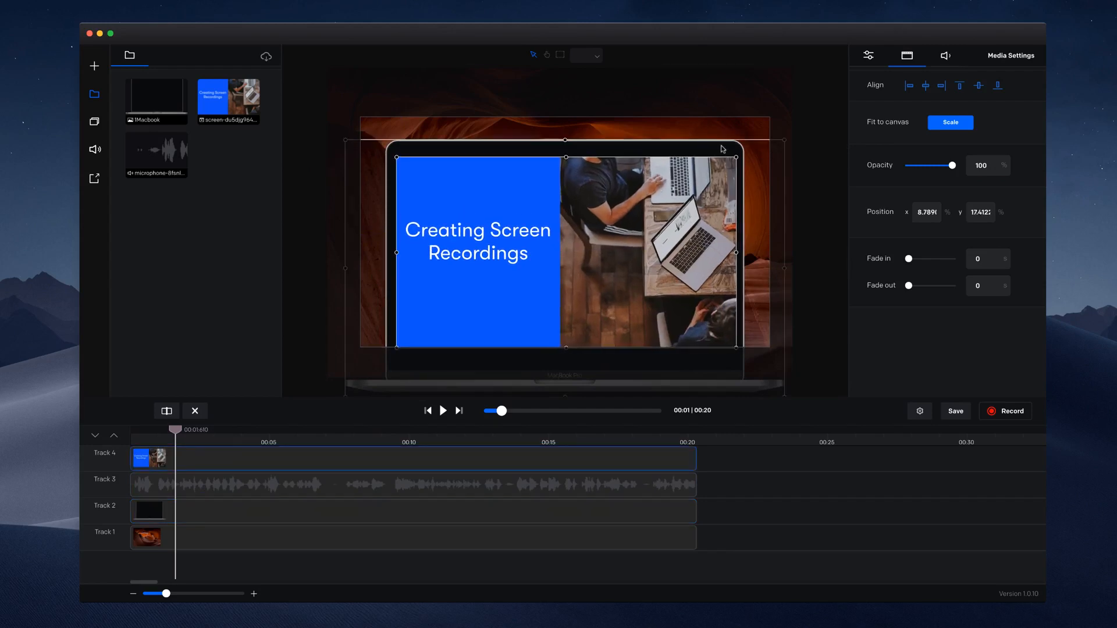
pyautogui.moveTo(788, 144); pyautogui.dragTo(744, 154)
pyautogui.moveTo(743, 152); pyautogui.dragTo(744, 151)
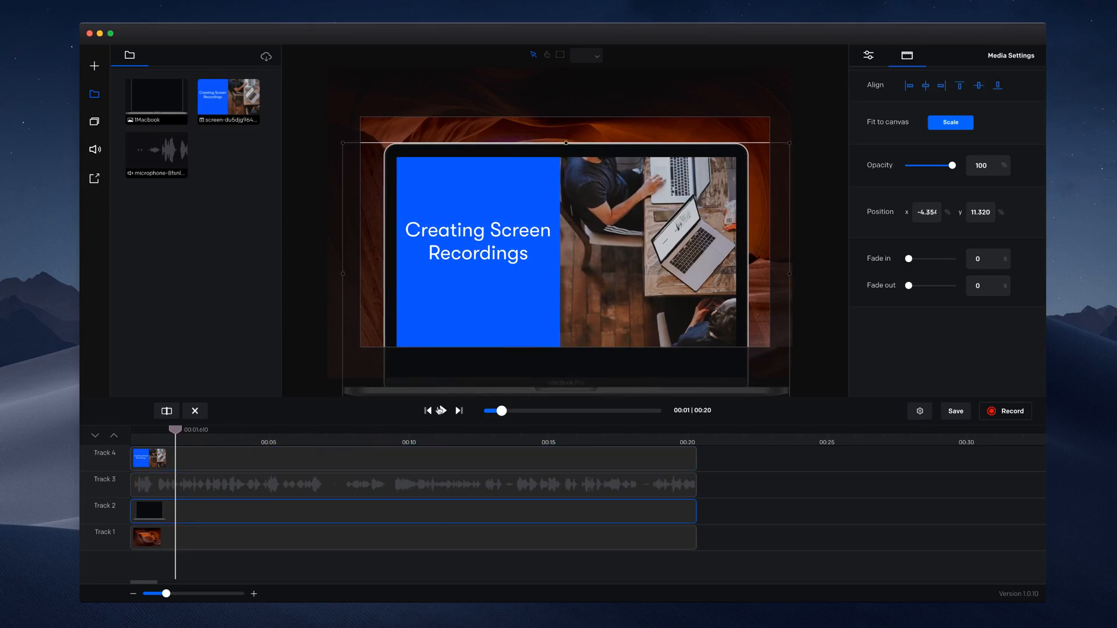
# Step: Play the composition back from the start until the microphone slide appears, with the sound turned up, and pause it
pyautogui.click(430, 412)
pyautogui.press('XF86AudioRaiseVolume')
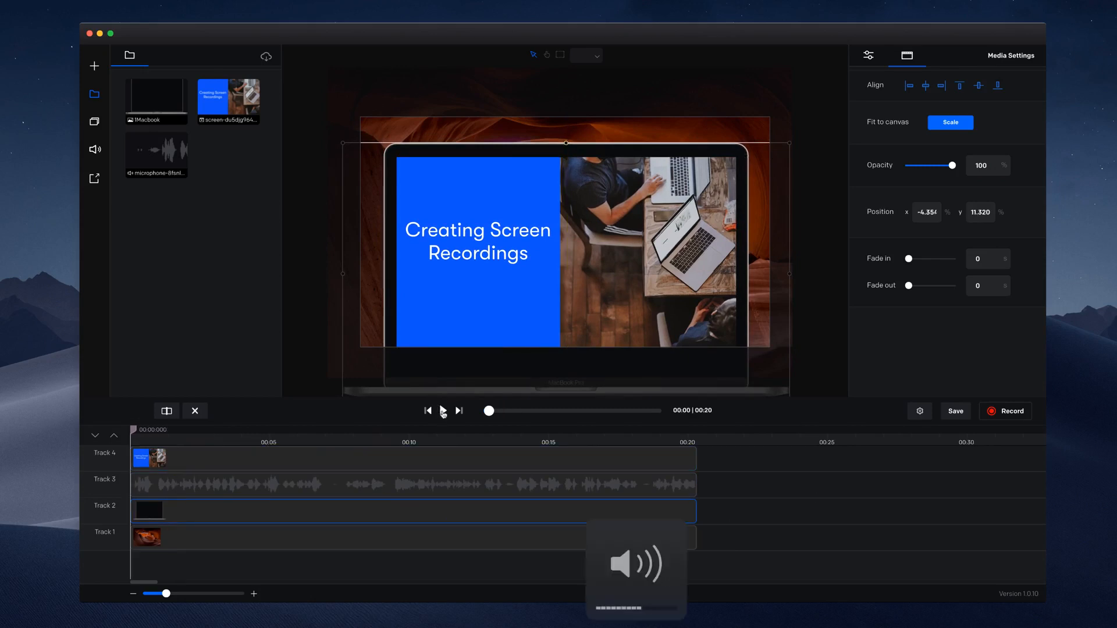
pyautogui.click(442, 411)
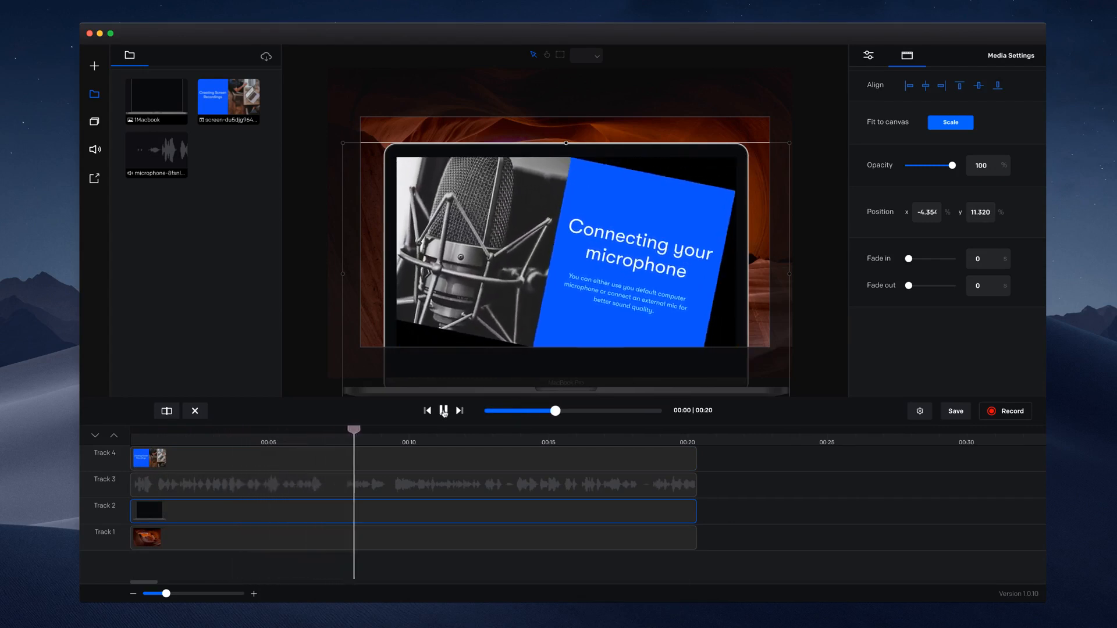
pyautogui.click(443, 410)
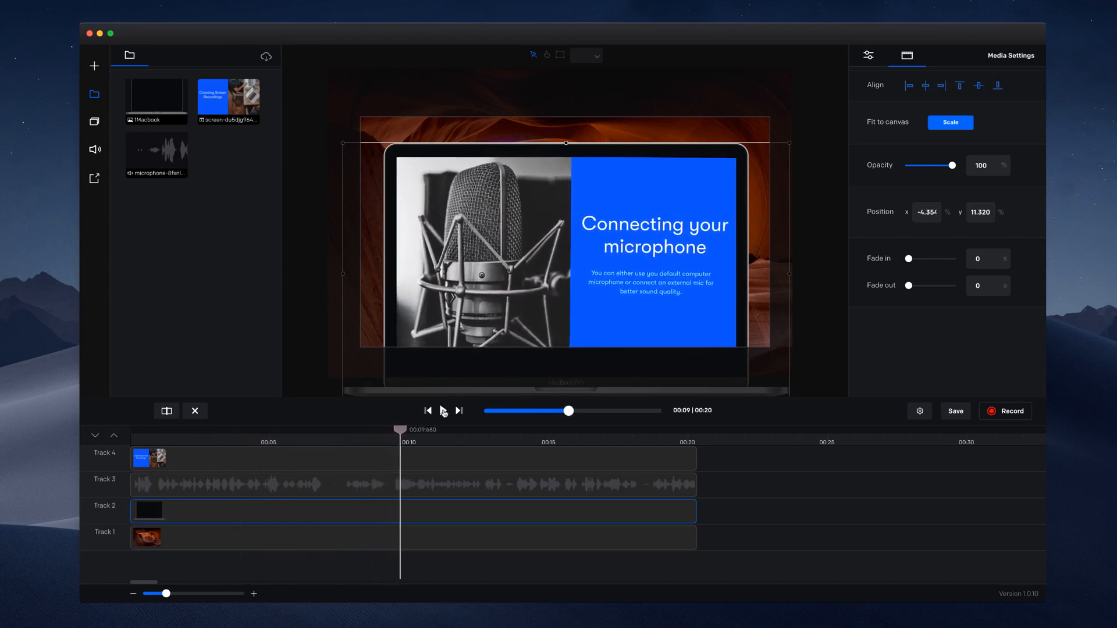
# Step: Split the Track 4 screen recording at 00:09:570 and enlarge its second part to fill the canvas
pyautogui.moveTo(405, 431); pyautogui.dragTo(398, 430)
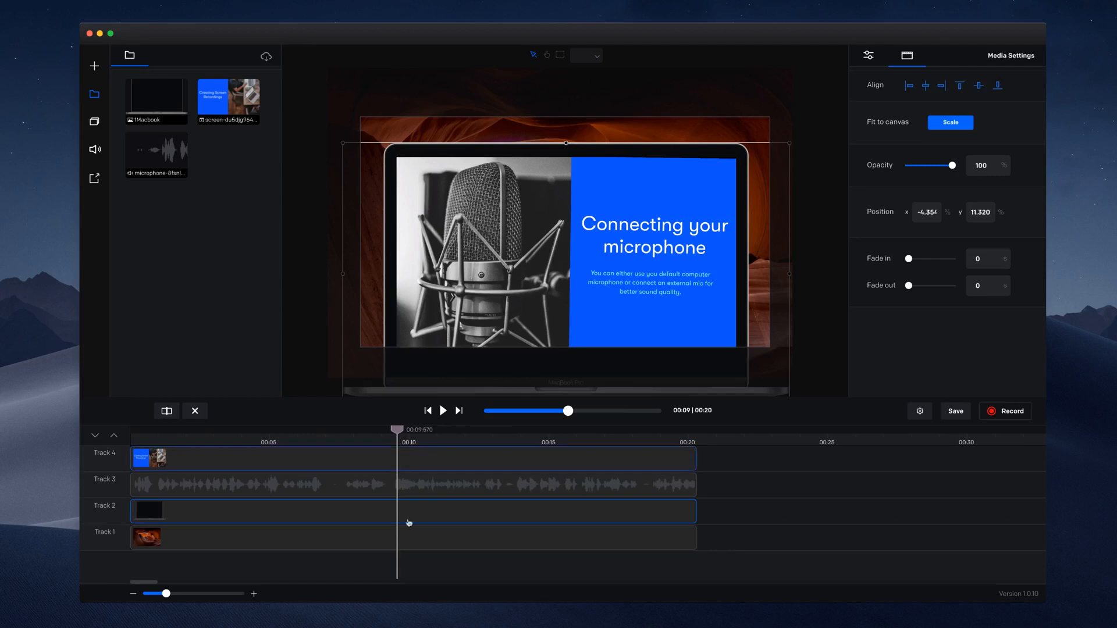
pyautogui.click(411, 458)
pyautogui.click(165, 412)
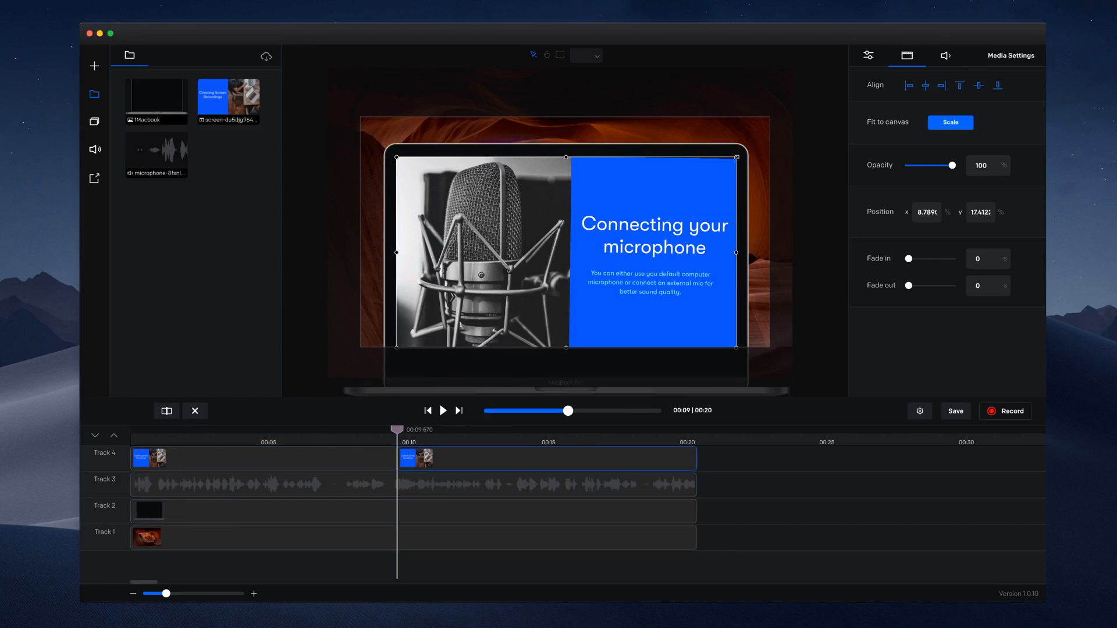
pyautogui.moveTo(736, 157)
pyautogui.mouseDown()
pyautogui.moveTo(766, 146)
pyautogui.moveTo(727, 148)
pyautogui.mouseUp()
# Step: Split both the Track 4 screen recording and the Track 2 laptop image at 00:03:550
pyautogui.moveTo(396, 431); pyautogui.dragTo(229, 431)
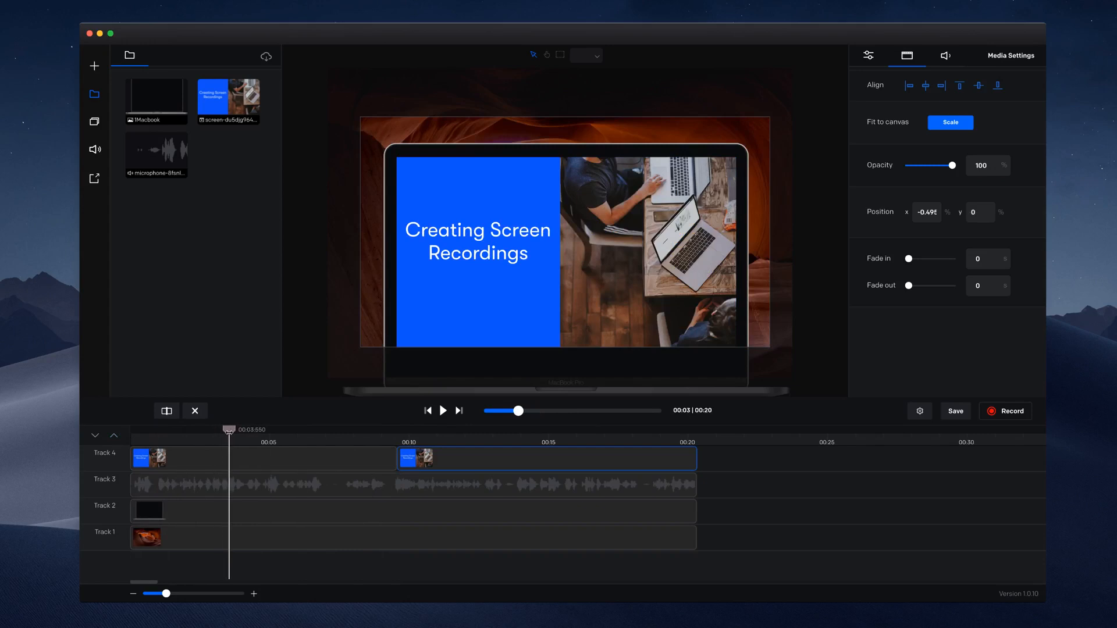
pyautogui.click(232, 458)
pyautogui.click(178, 417)
pyautogui.click(236, 511)
pyautogui.click(167, 411)
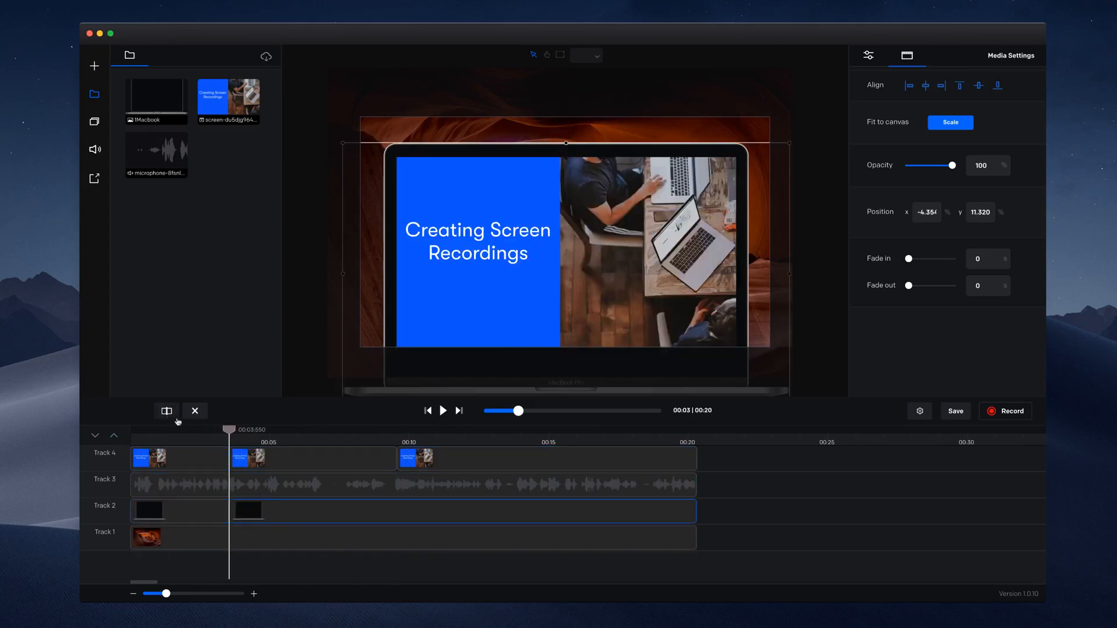
# Step: Hide Track 4 and shift the first laptop image segment toward the canvas's lower right, to about x 10.5%, y 14.8%
pyautogui.moveTo(228, 429); pyautogui.dragTo(195, 429)
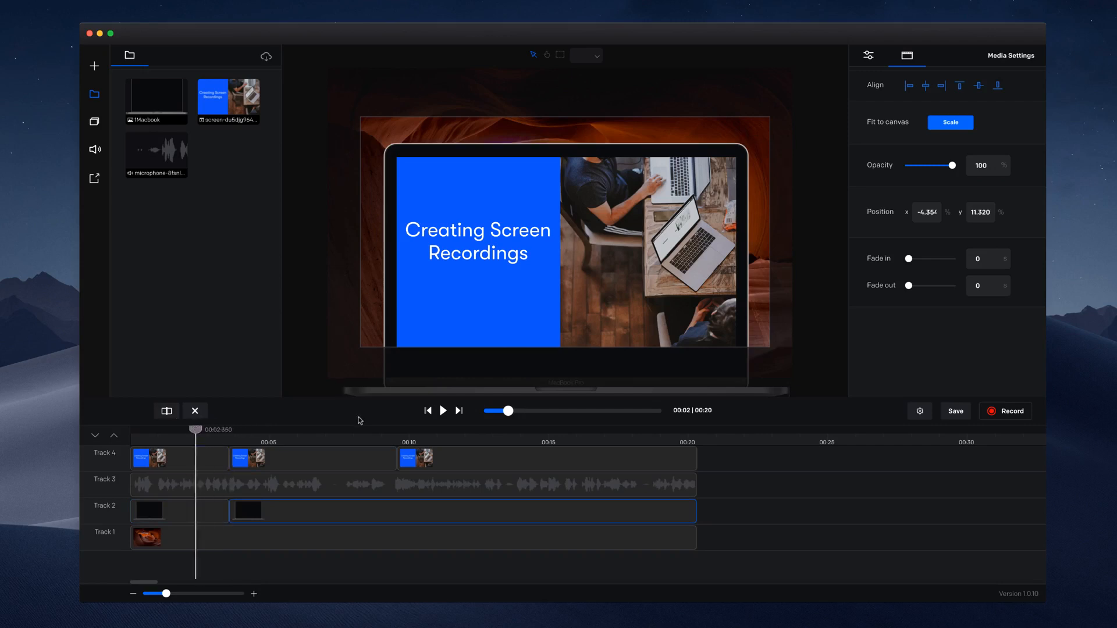
pyautogui.click(205, 515)
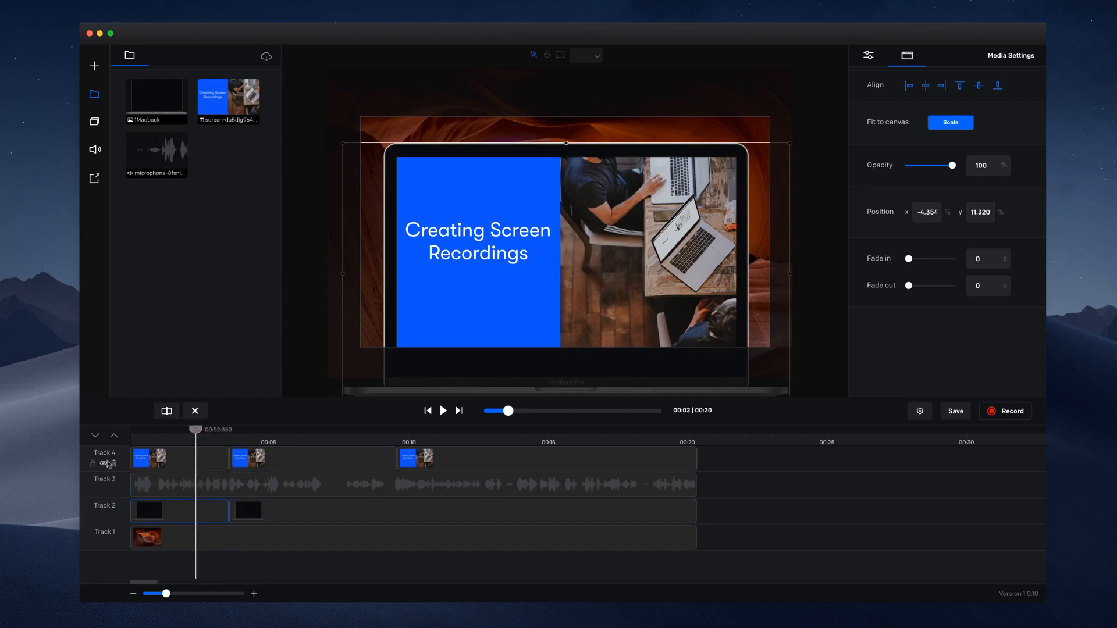
pyautogui.click(103, 463)
pyautogui.moveTo(516, 327); pyautogui.dragTo(576, 333)
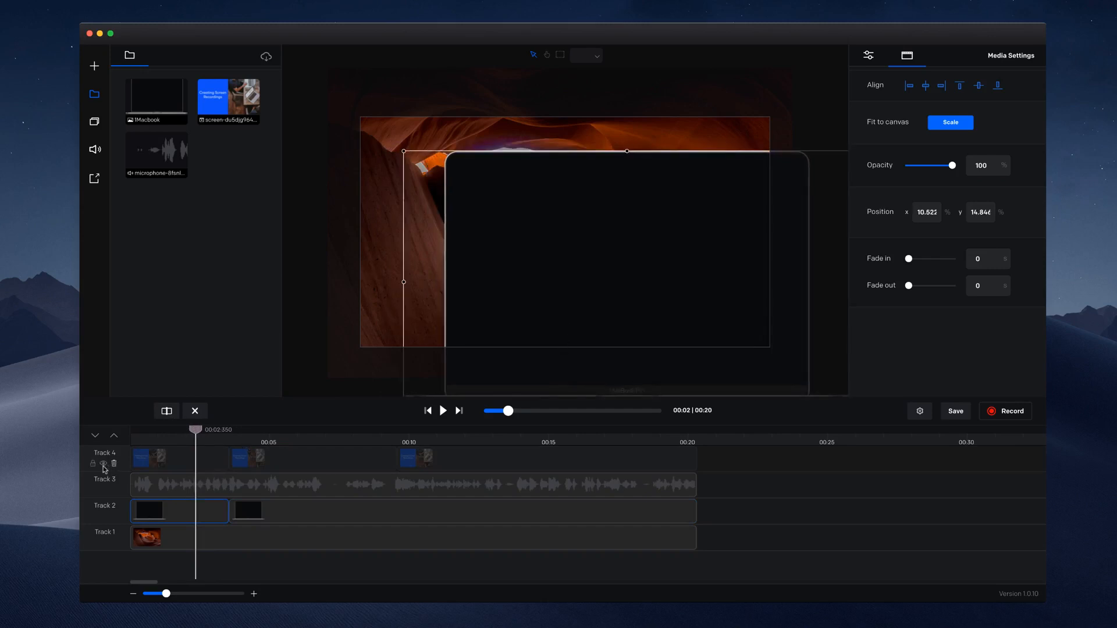
# Step: Show Track 4 again, move the first recording segment onto the shifted laptop's display and shrink it slightly
pyautogui.click(103, 463)
pyautogui.moveTo(483, 295); pyautogui.dragTo(547, 304)
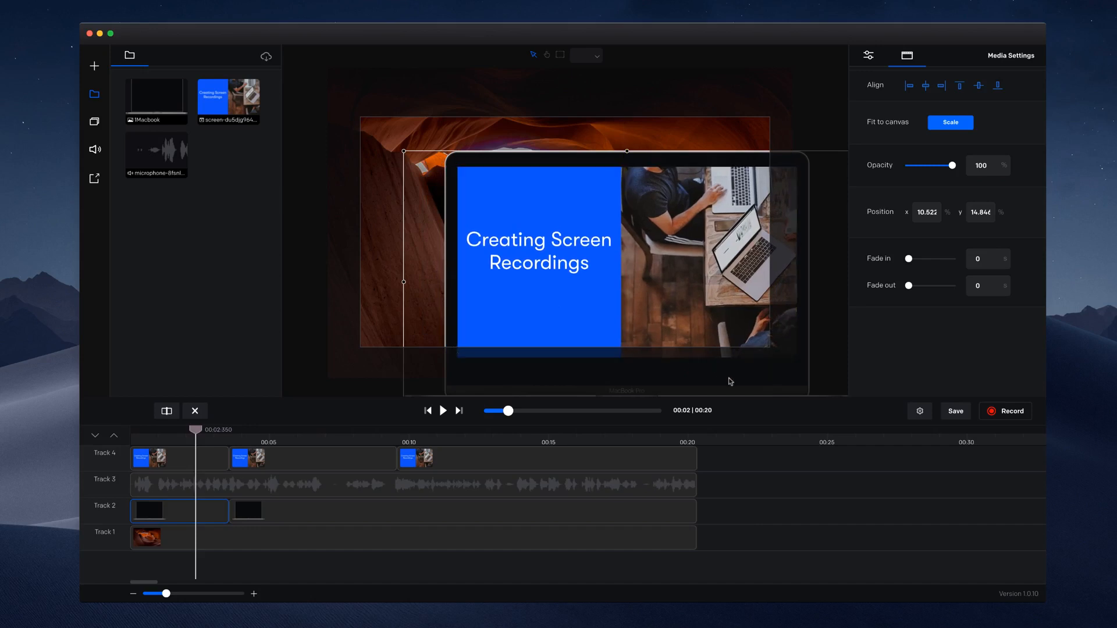
pyautogui.moveTo(797, 357); pyautogui.dragTo(775, 351)
# Step: Play the edited video from the start to review the framing changes, stopping at 00:11:000
pyautogui.click(428, 411)
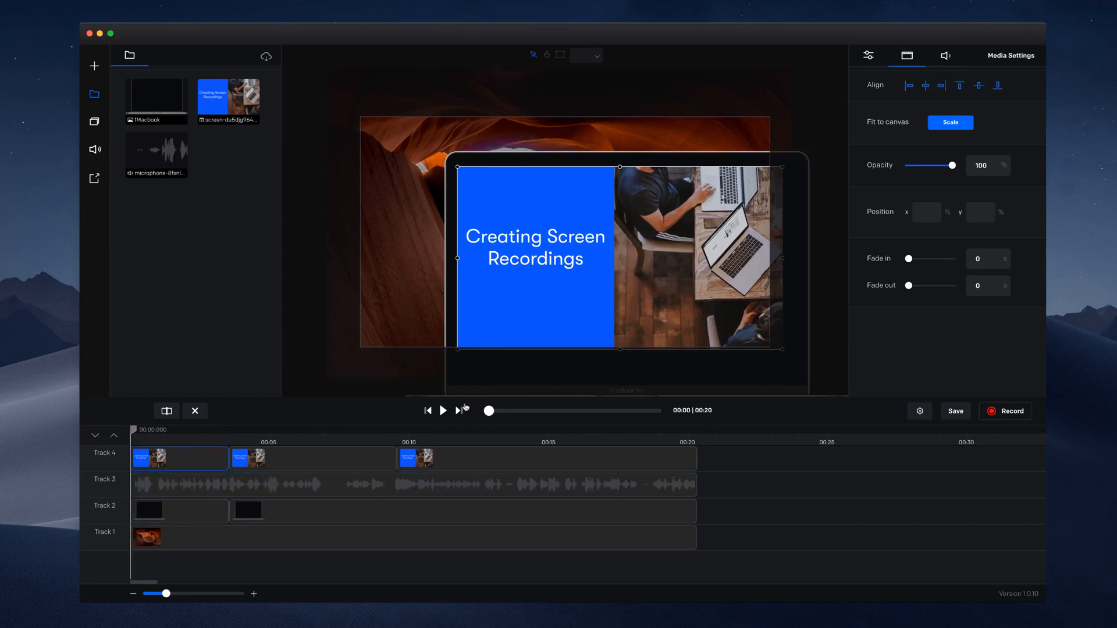
pyautogui.click(444, 411)
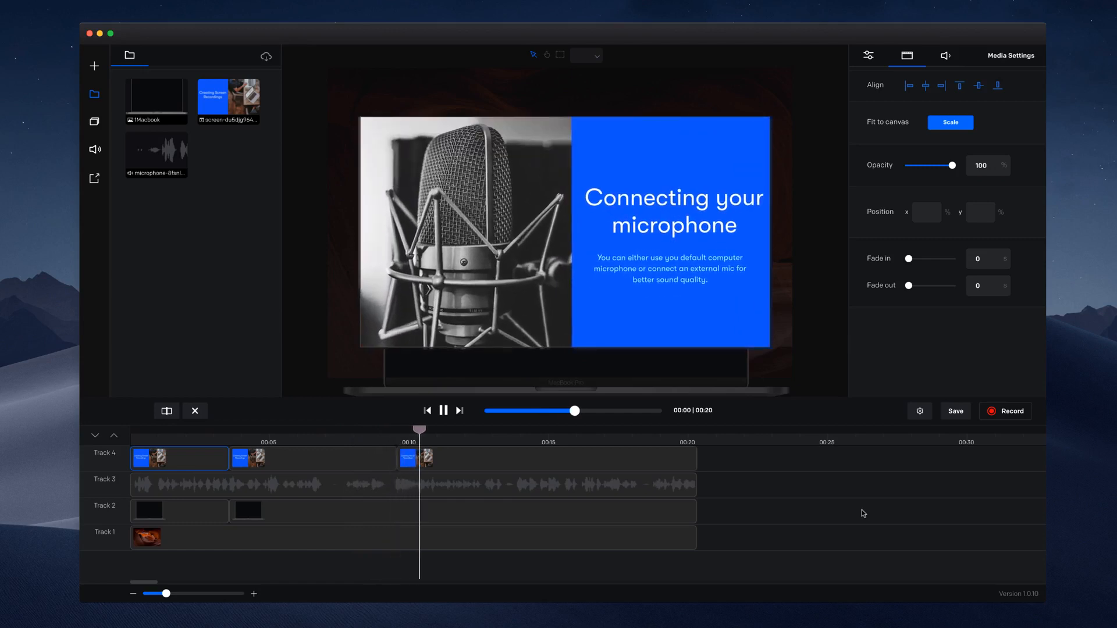
pyautogui.click(434, 431)
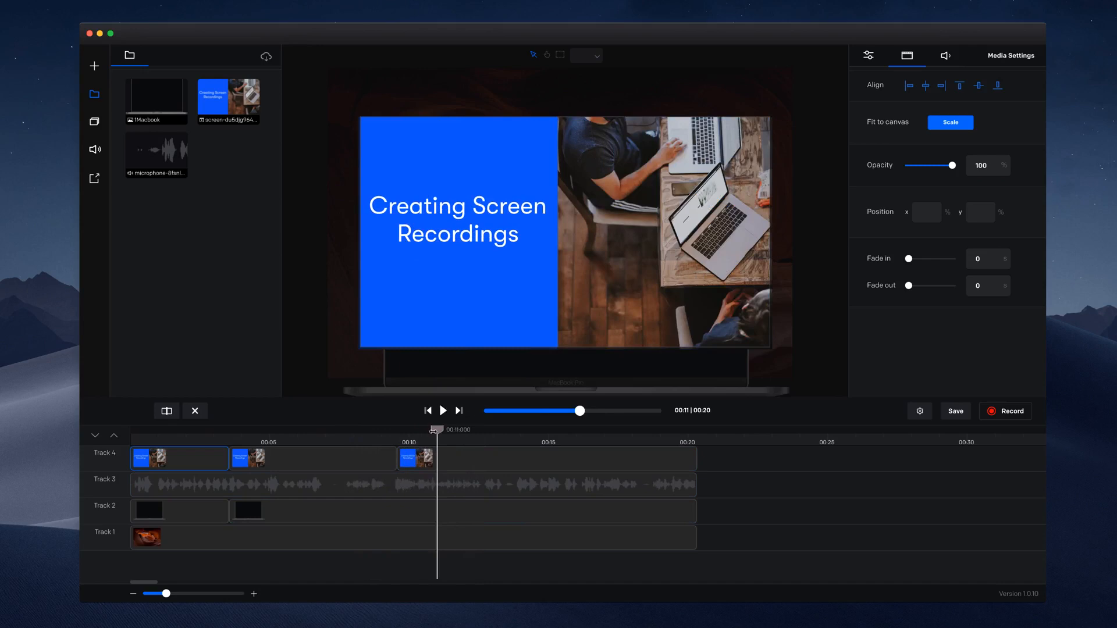